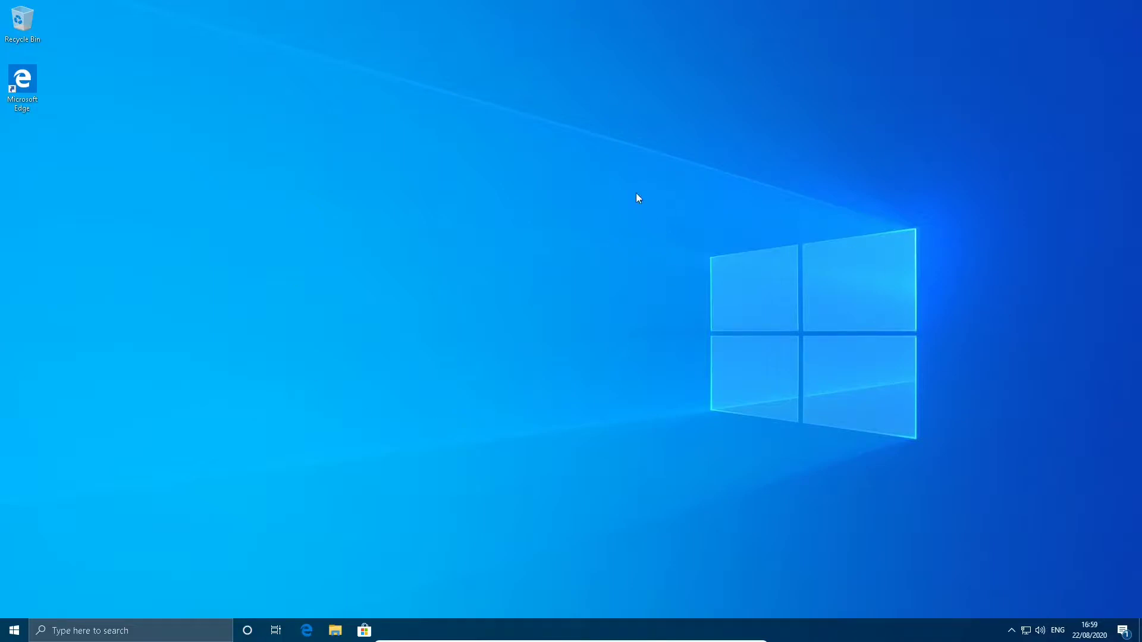
Open the Microsoft Edge browser and search the web for "visual studio".
mouse_move(759, 616)
left_click(307, 631)
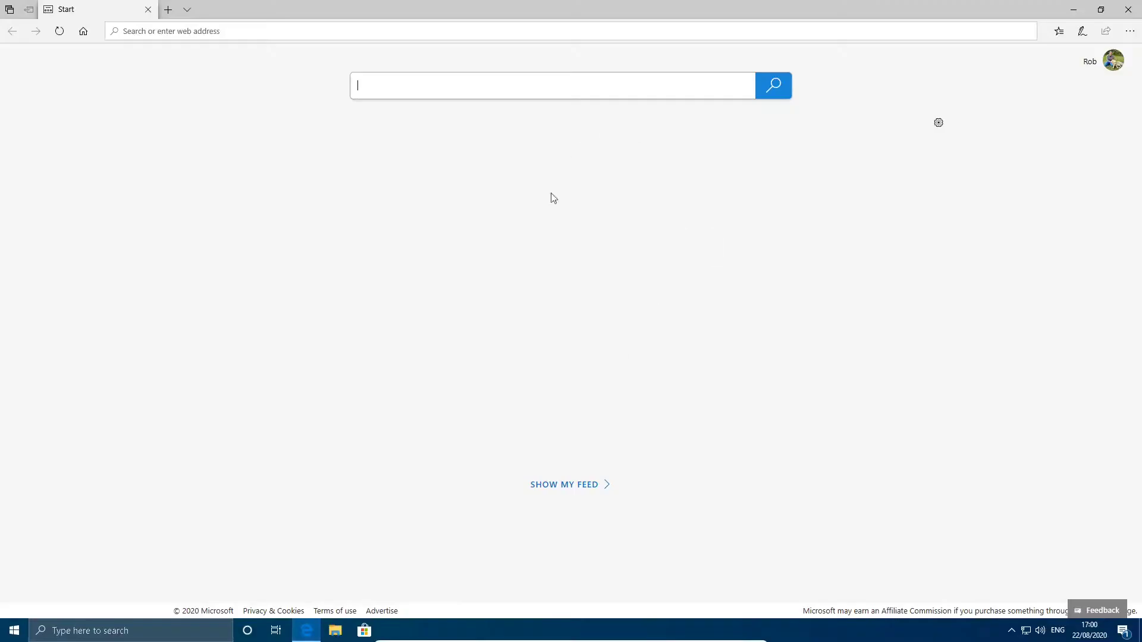
left_click(653, 90)
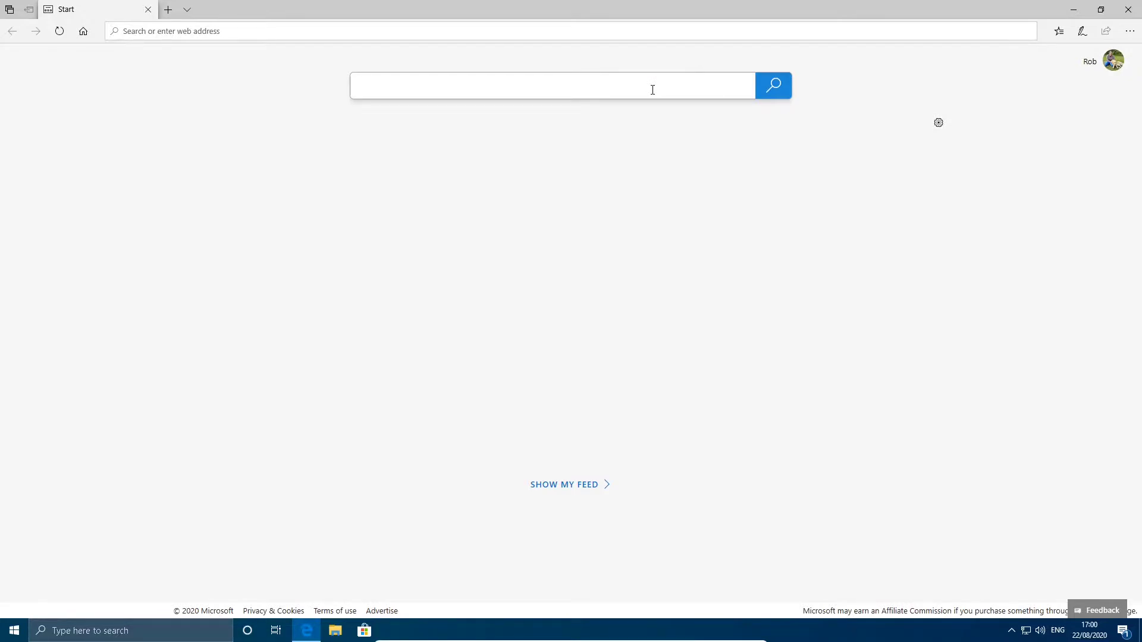
type("vis")
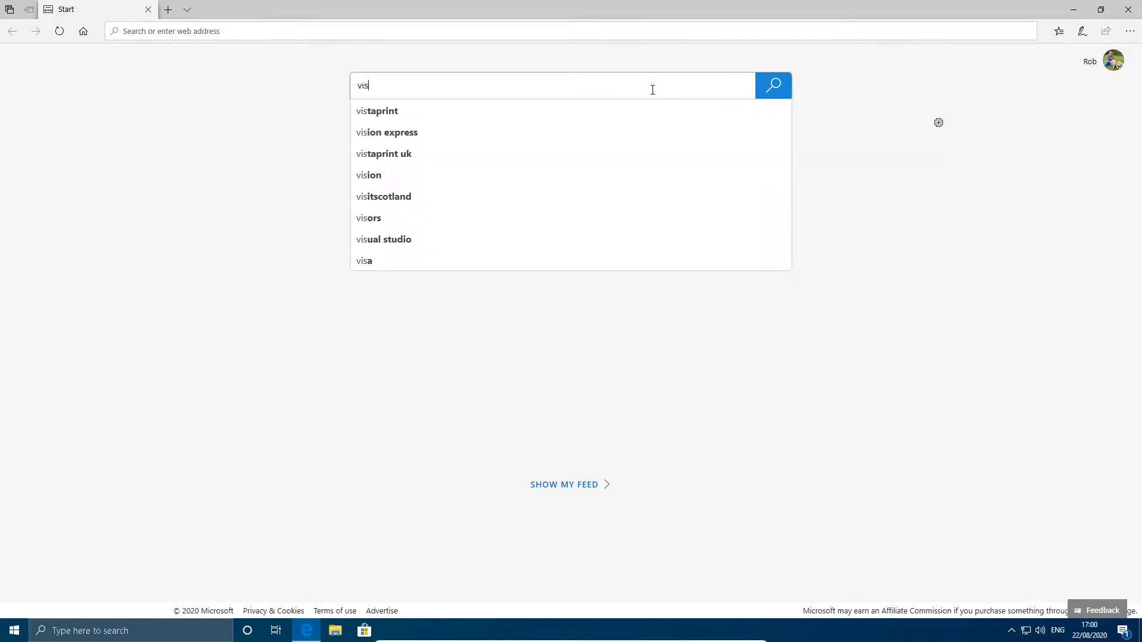
type("ual studio")
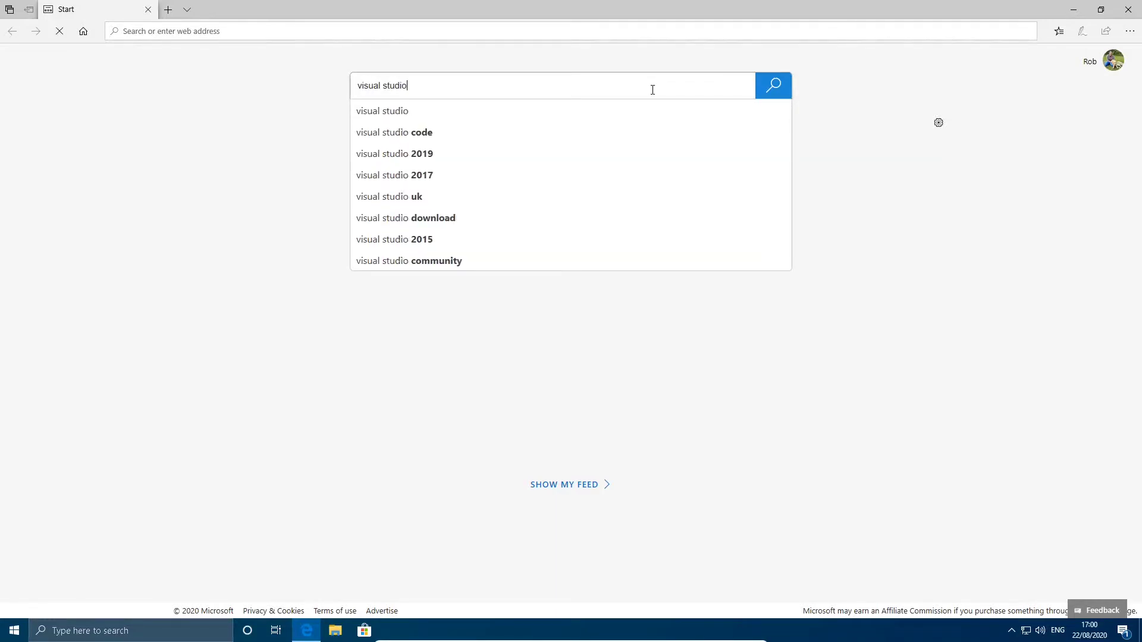
key("Return")
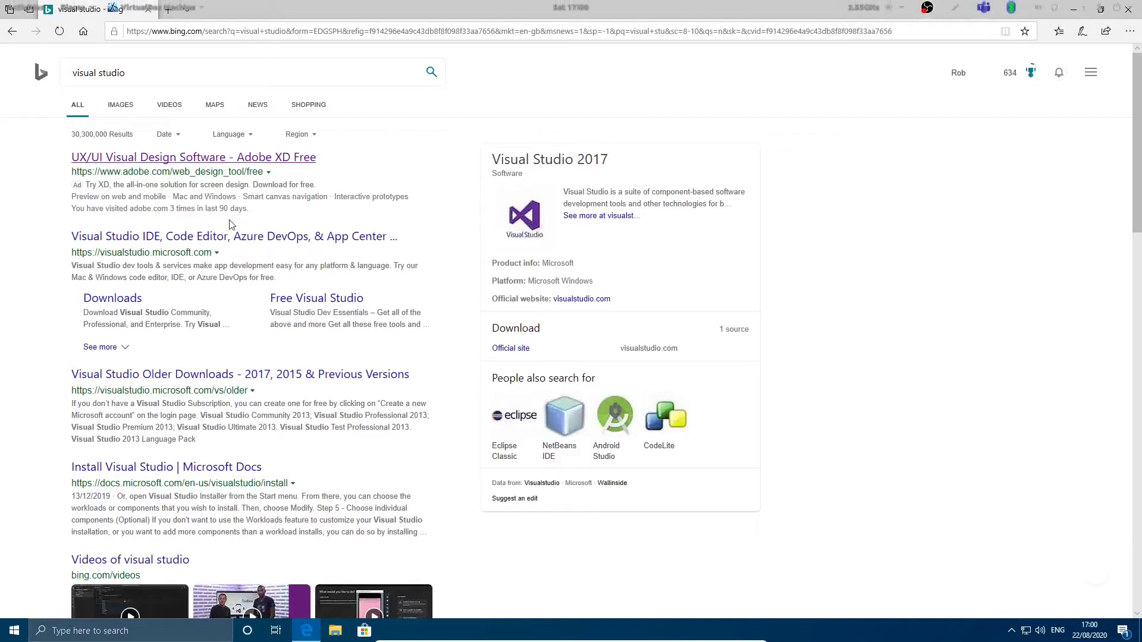
Open the visualstudio.microsoft.com site, view the edition choices under the Visual Studio download, and close the browser.
left_click(141, 263)
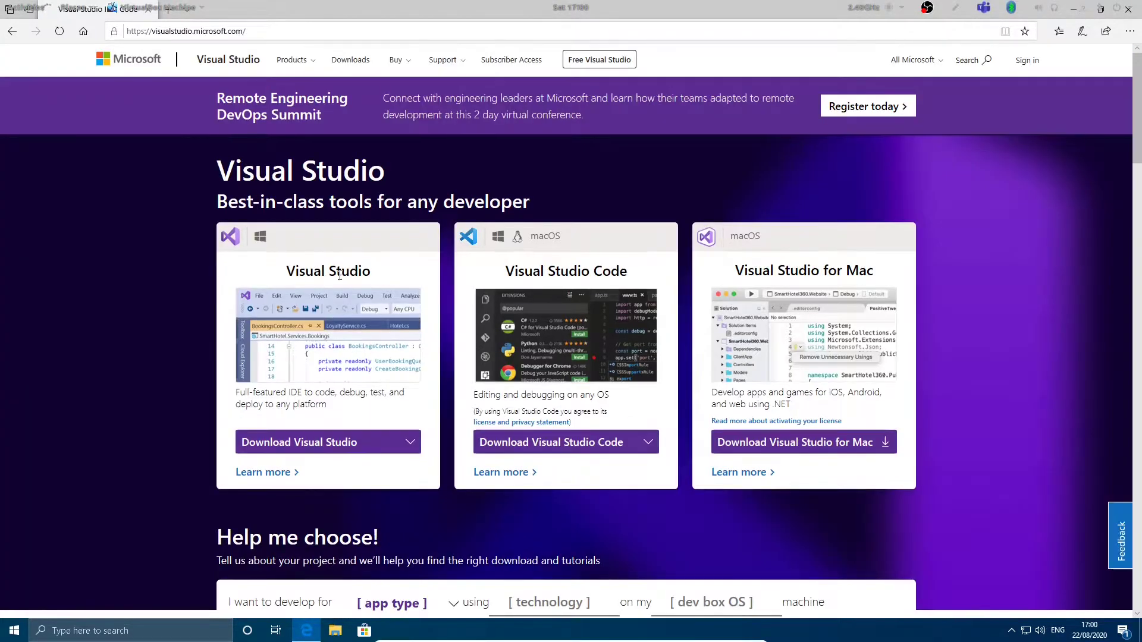
scroll(393, 280, "down", 2)
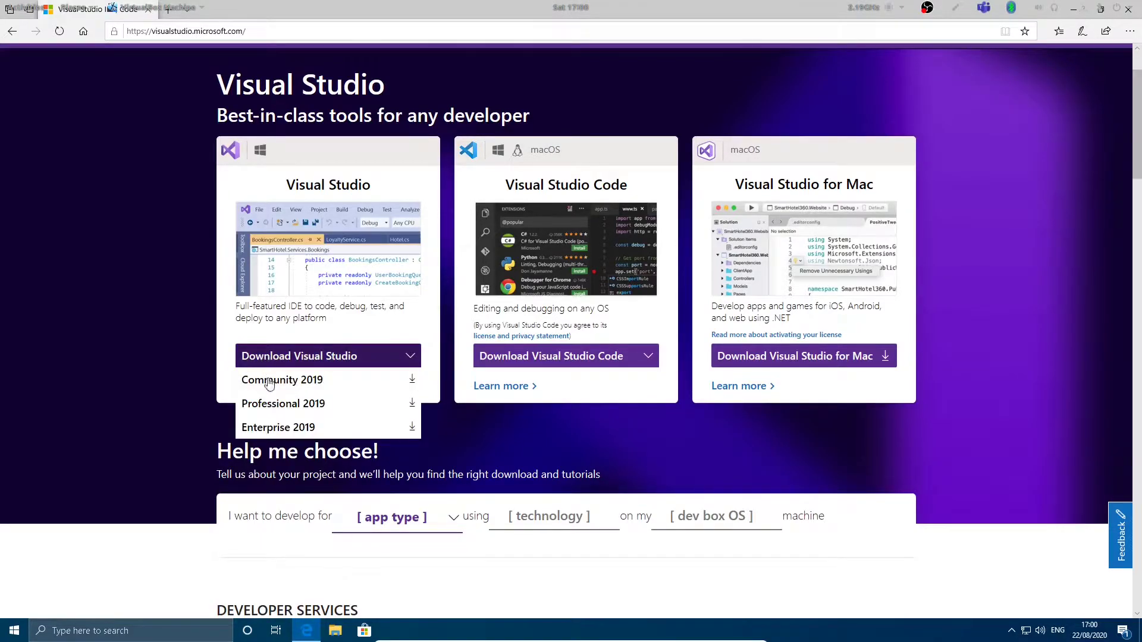
mouse_move(336, 370)
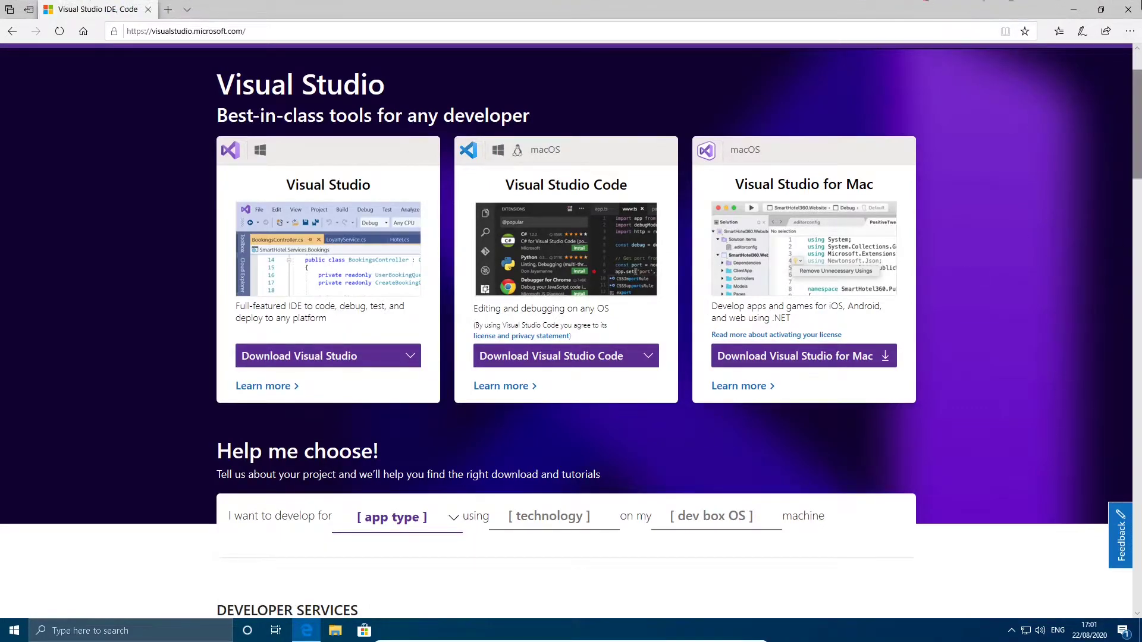
left_click(1121, 13)
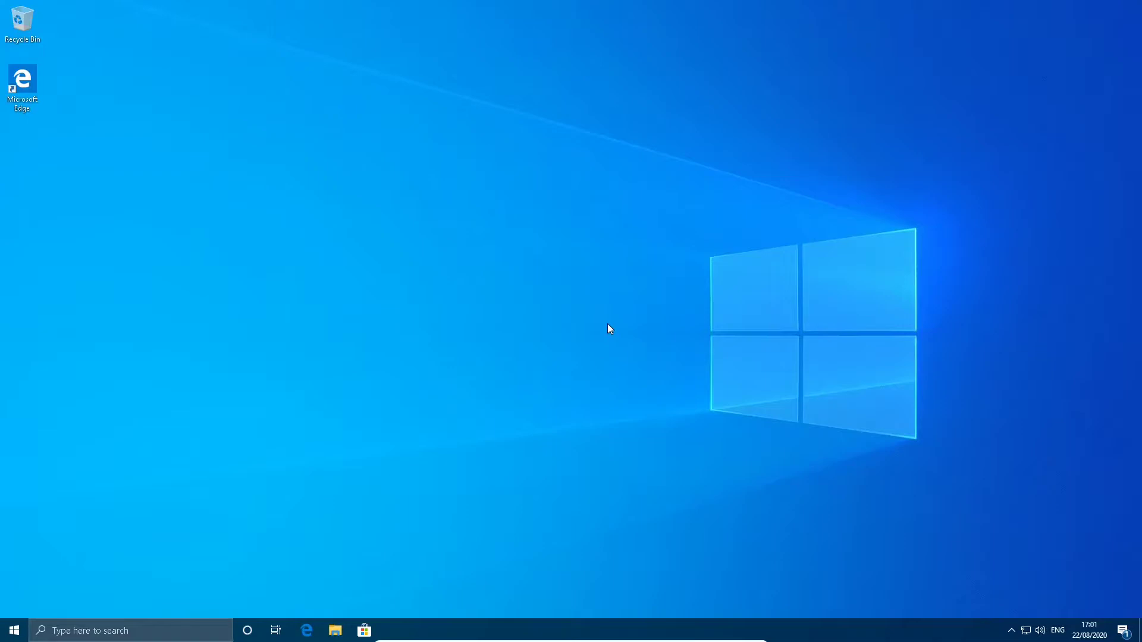
Run the vs_enterprise installer from the Downloads folder, allow it to make changes, and continue to the workload selection.
key("super")
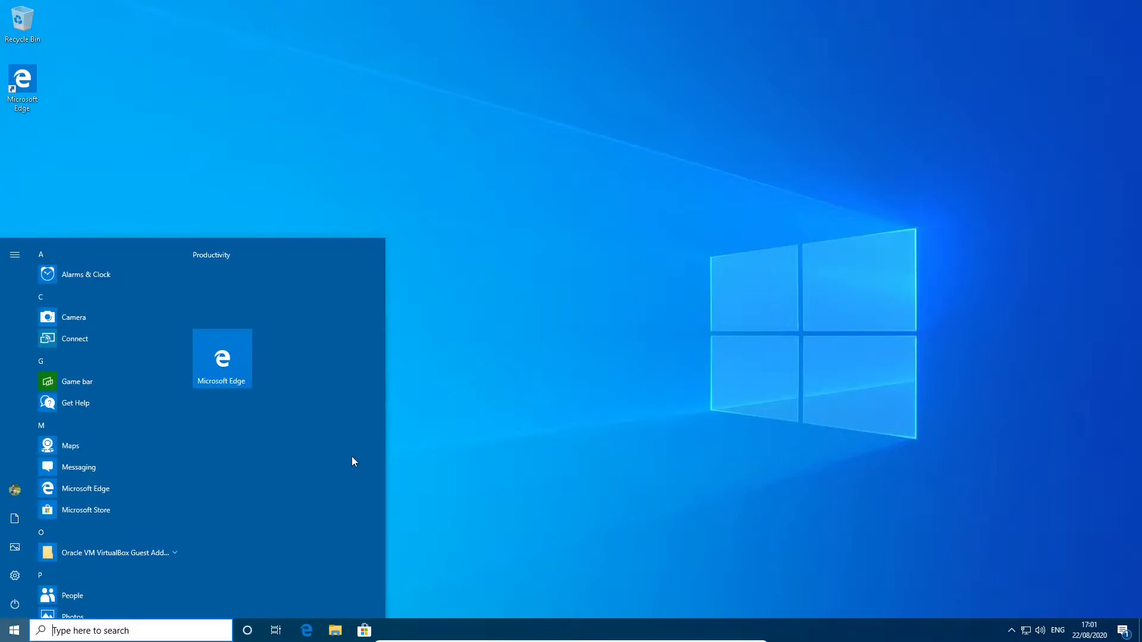
left_click(335, 631)
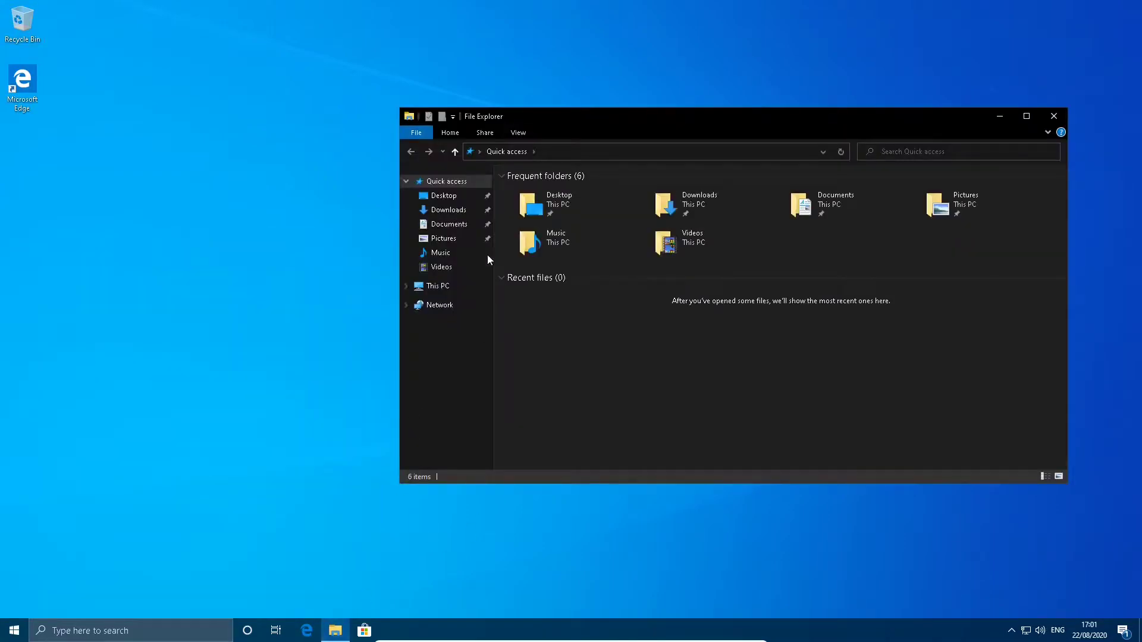
left_click(449, 210)
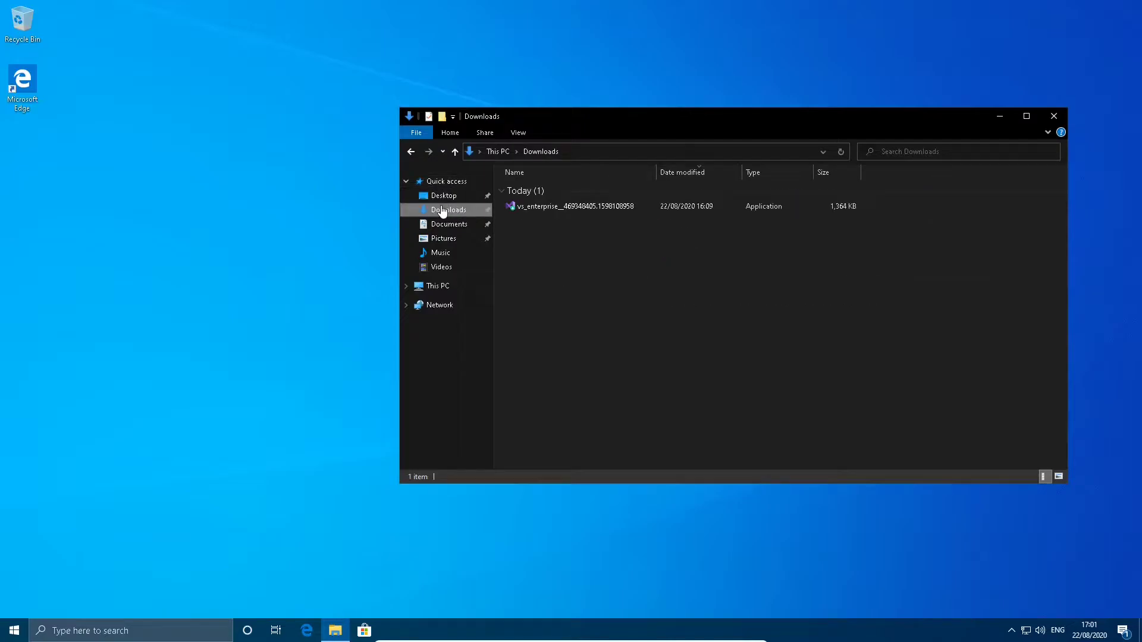
double_click(612, 209)
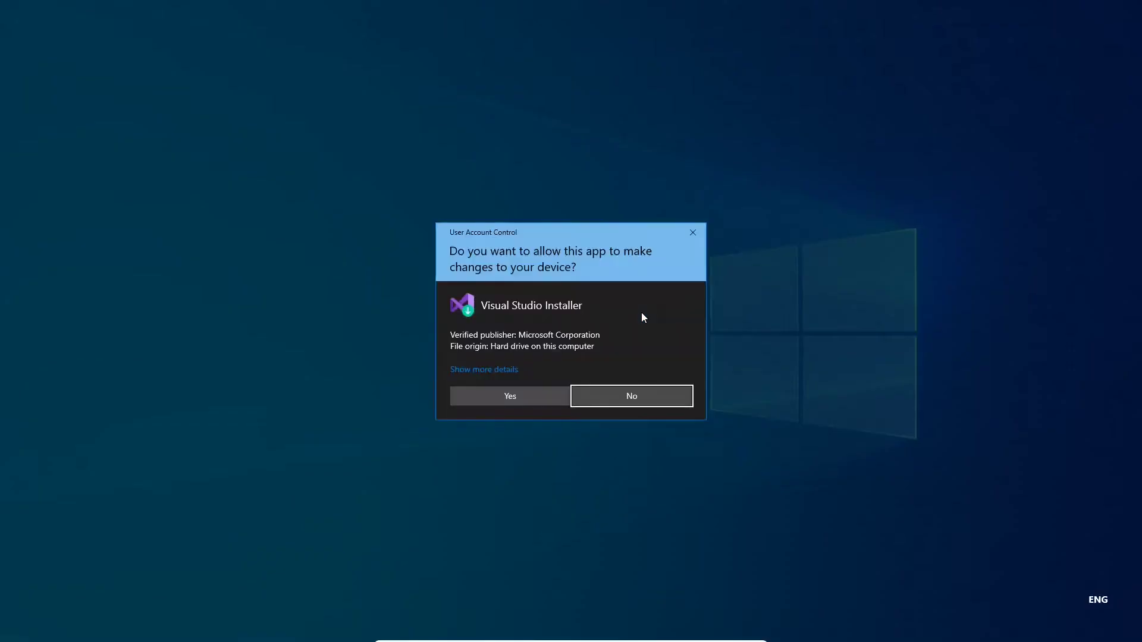
left_click(530, 395)
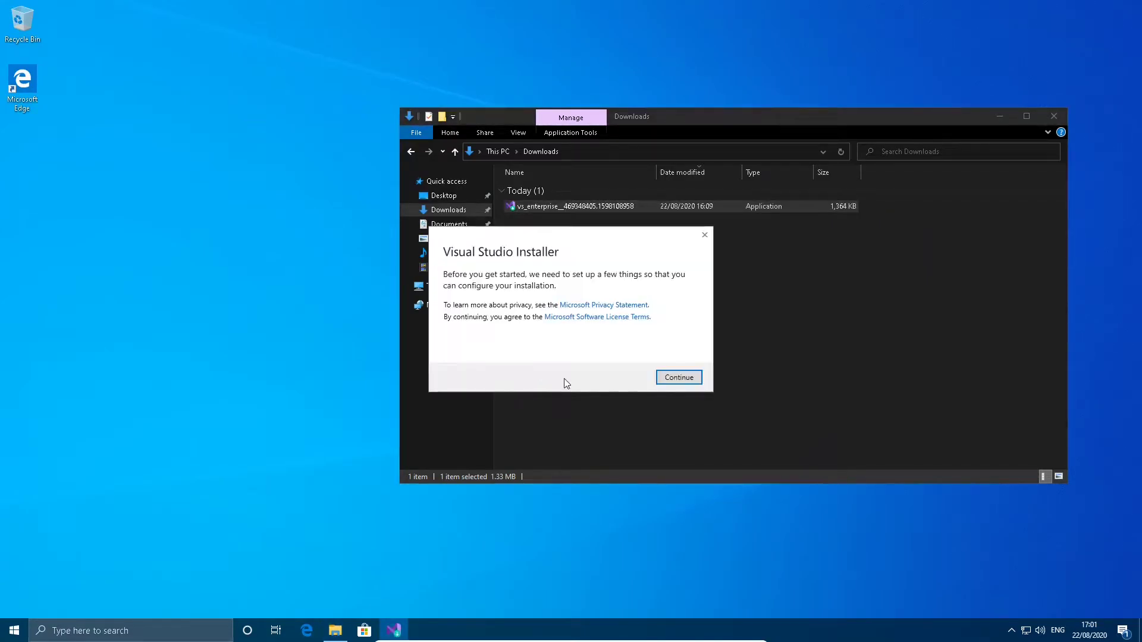
left_click(677, 378)
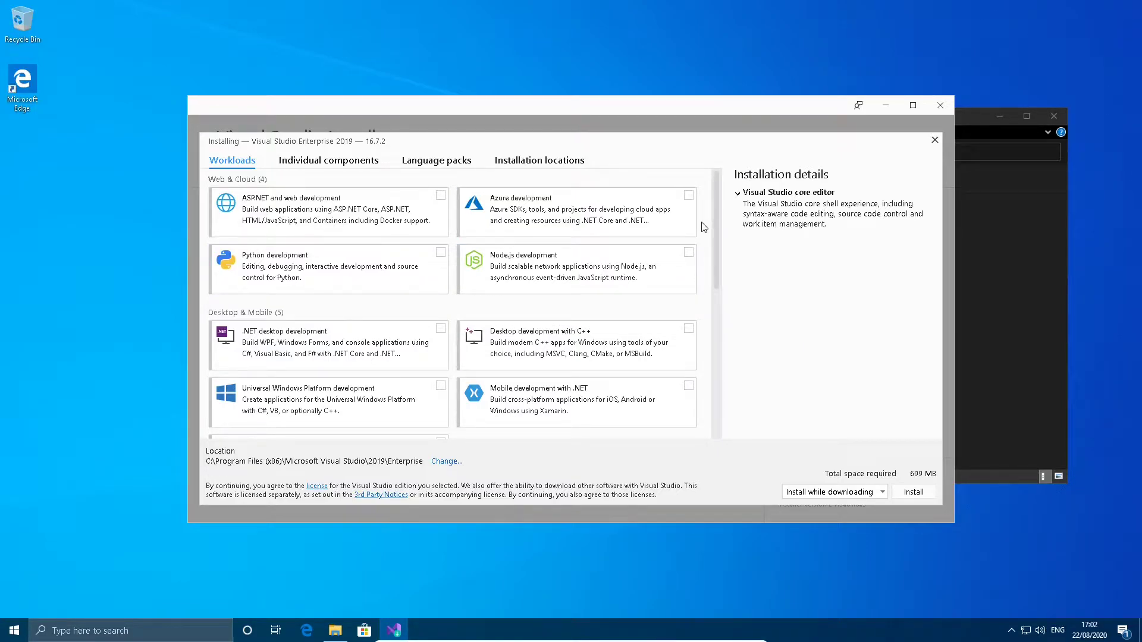
Review the available workloads and select the Python development workload.
scroll(490, 245, "down", 5)
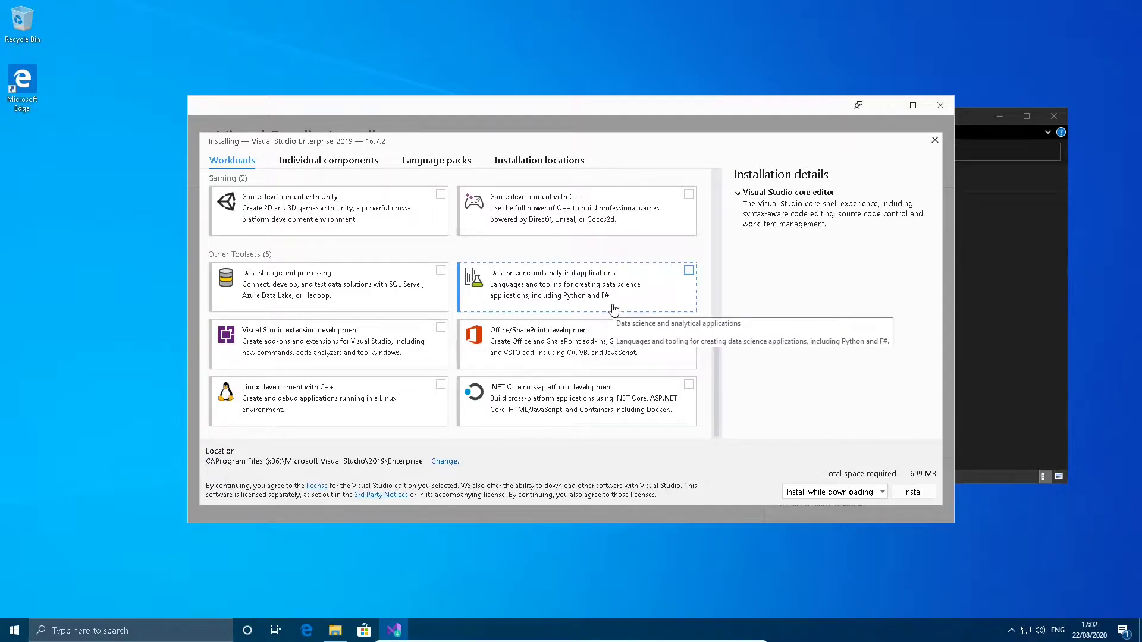
scroll(614, 310, "up", 4)
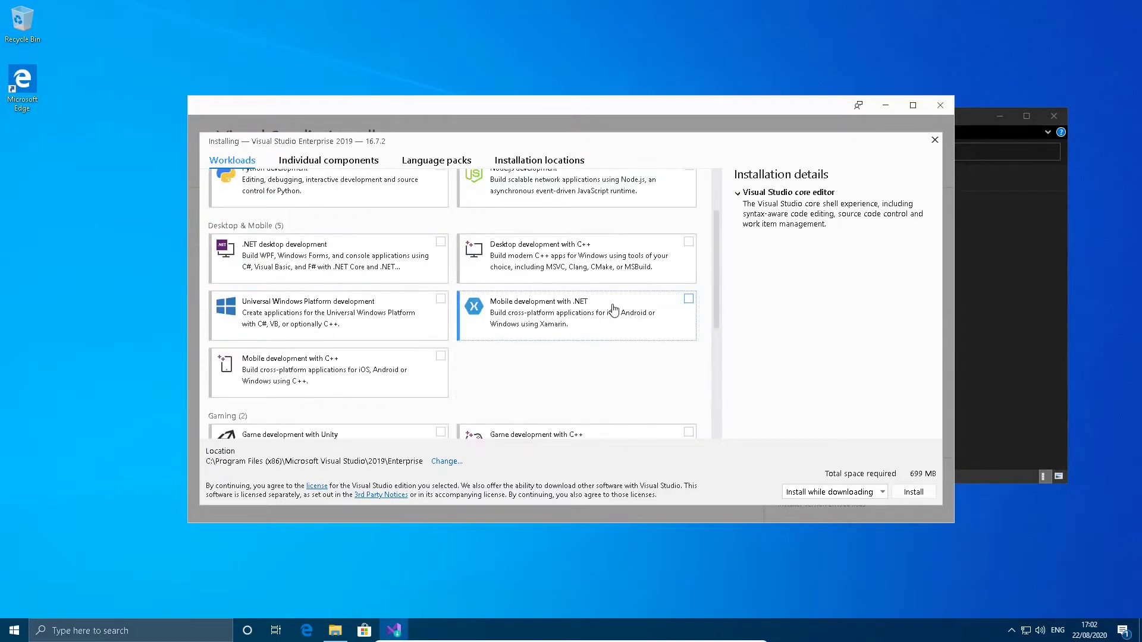
scroll(523, 324, "up", 2)
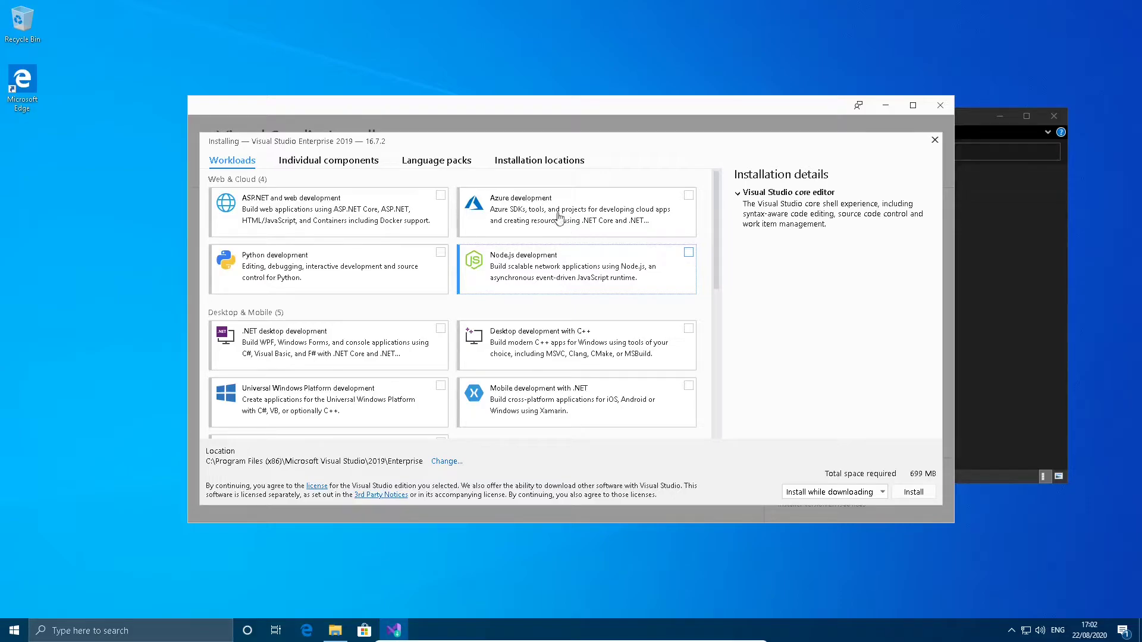
left_click(359, 272)
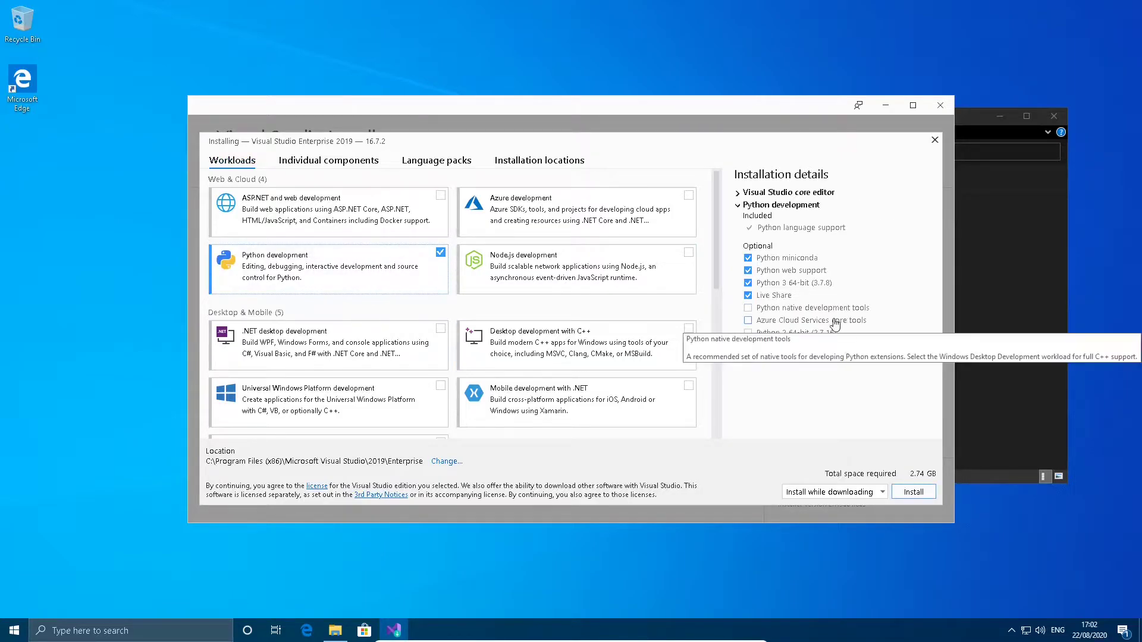
Exclude Python miniconda, Python web support and Live Share from the optional components, and start the installation.
left_click(788, 258)
left_click(806, 271)
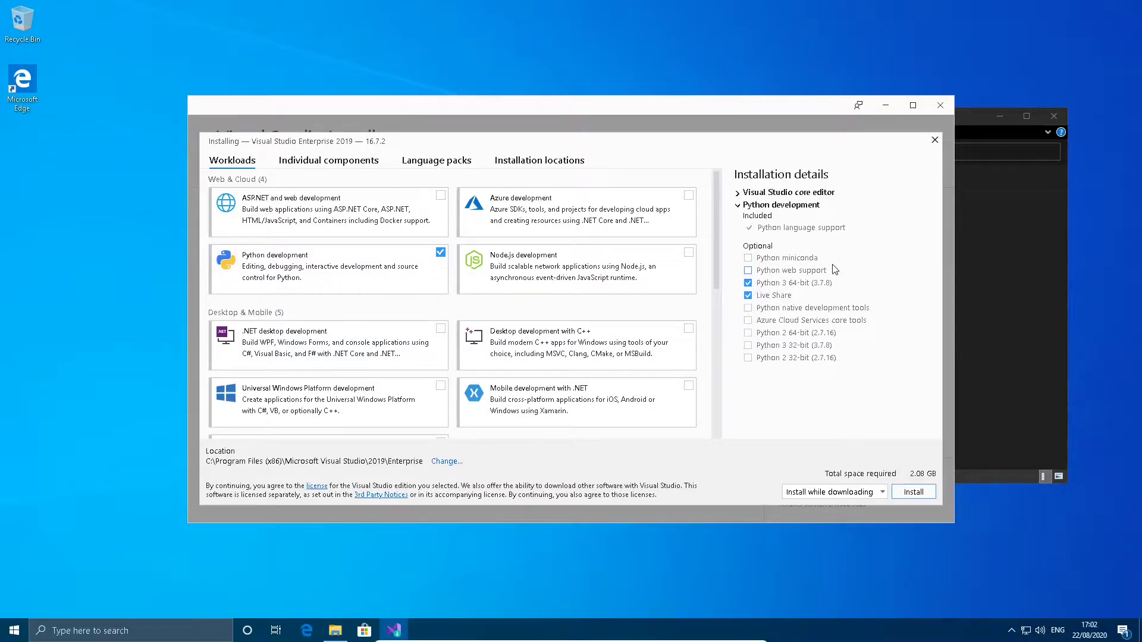
left_click(766, 297)
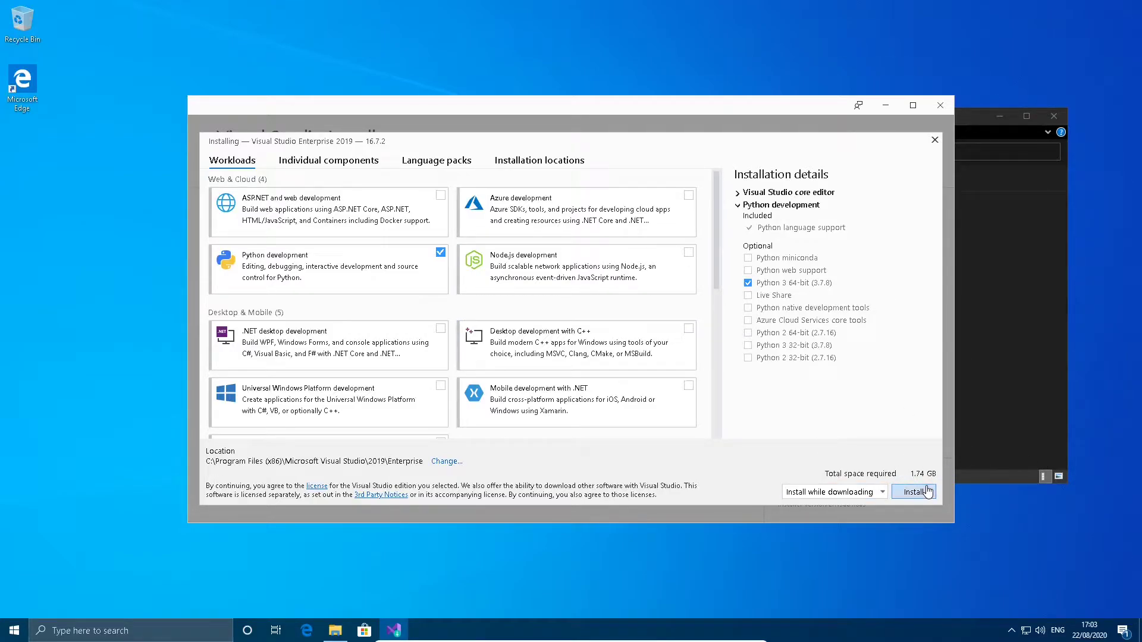
left_click(913, 492)
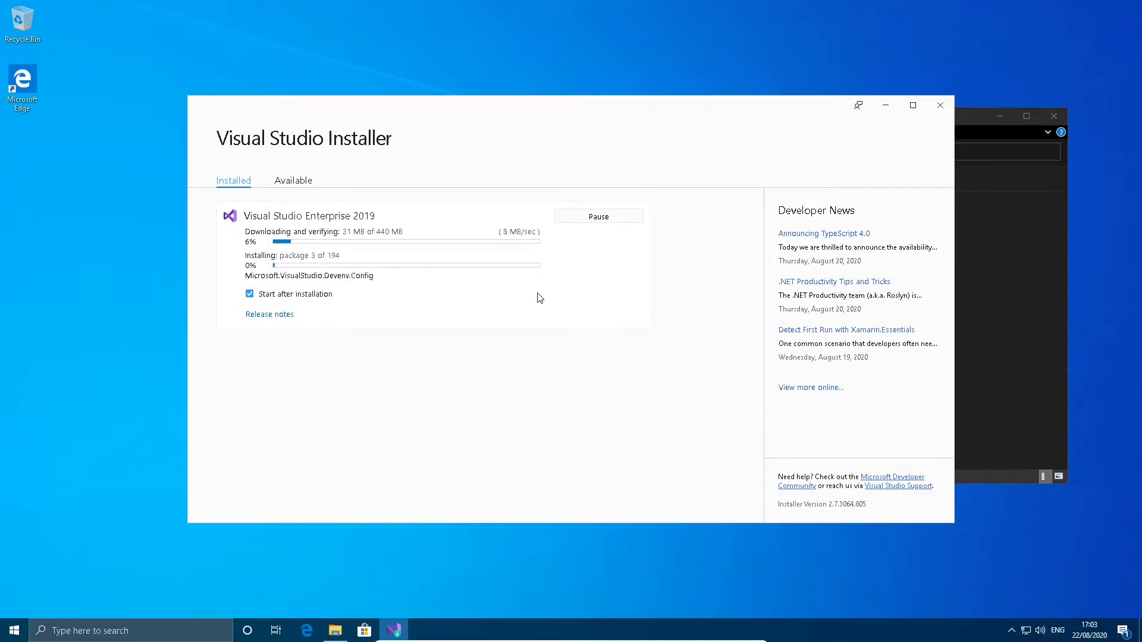
Search the web for "python" in Microsoft Edge, view the python.org home page, and close the browser.
left_click(306, 631)
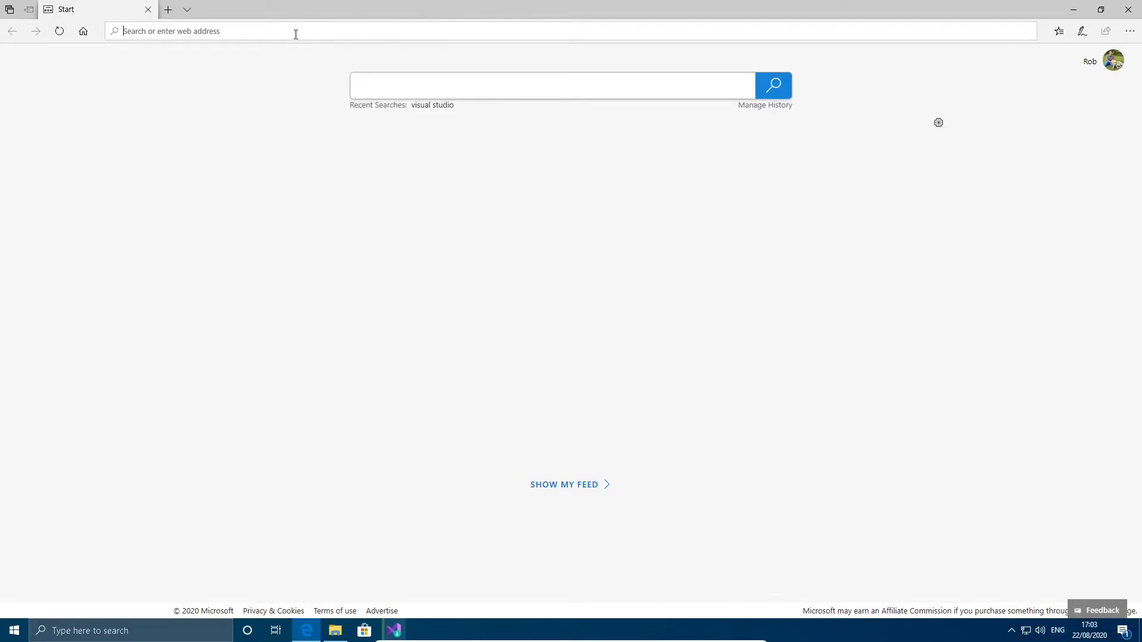
type("python")
key("Return")
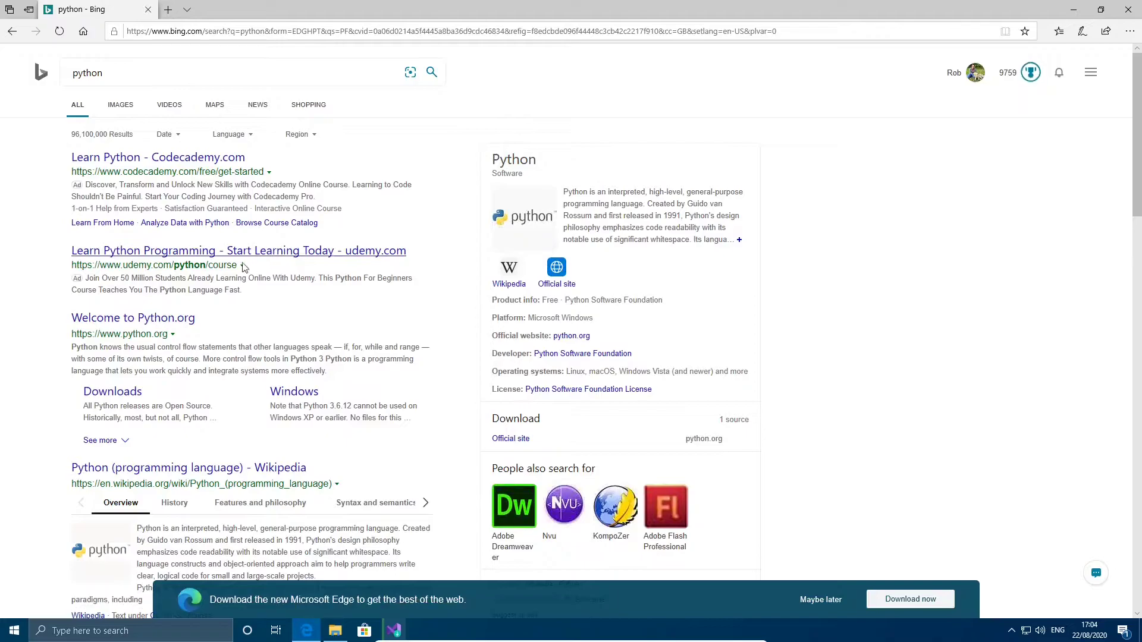
left_click(187, 319)
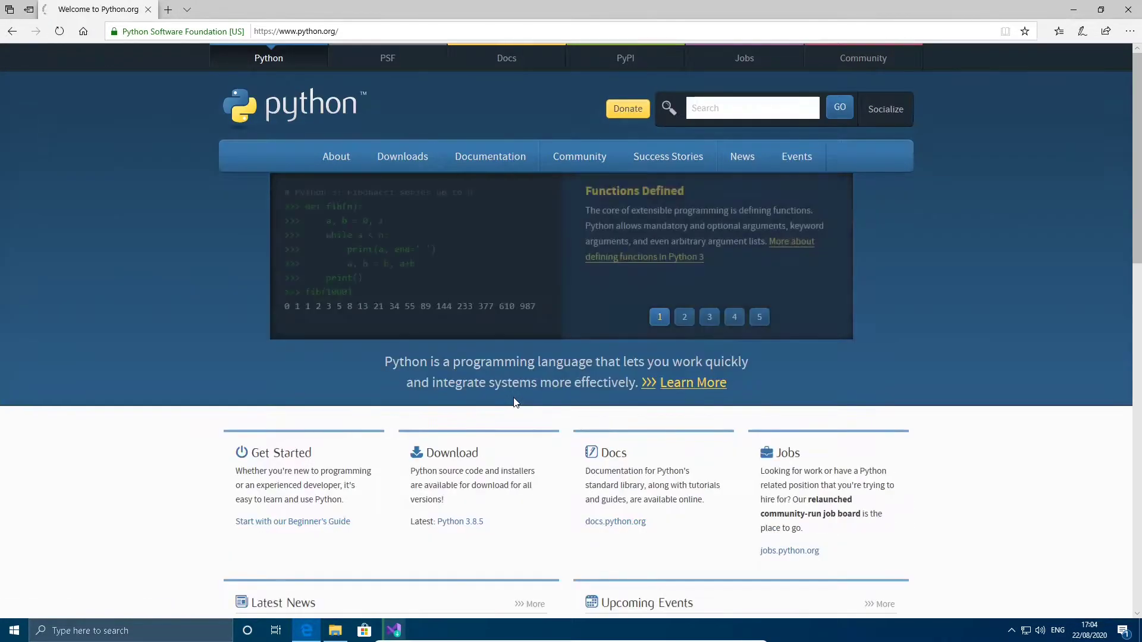
mouse_move(403, 158)
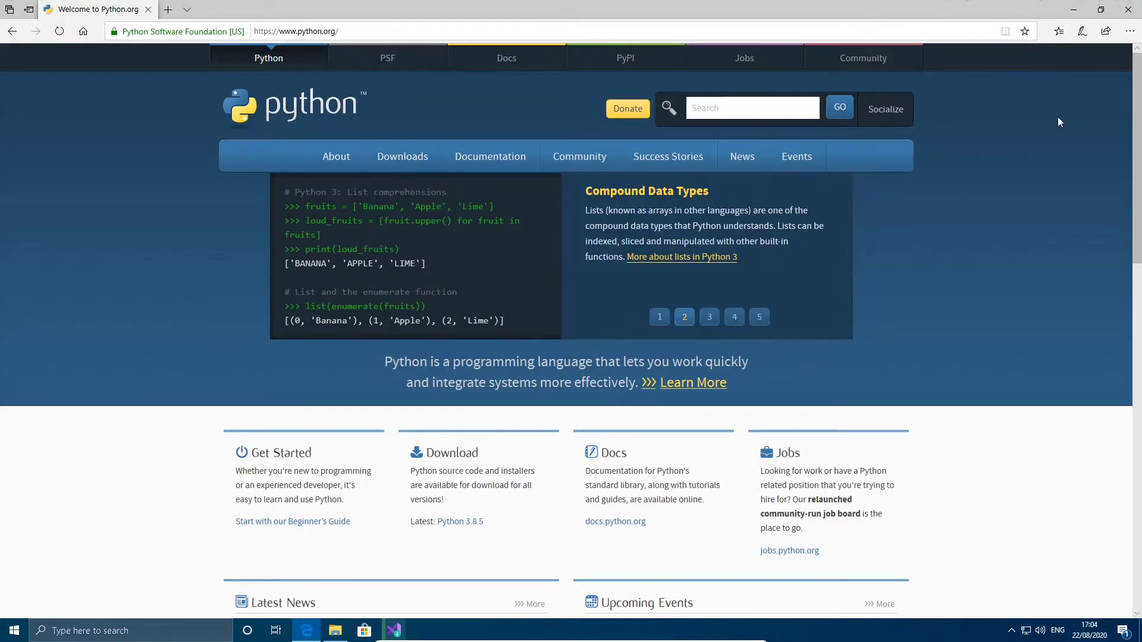
left_click(1128, 9)
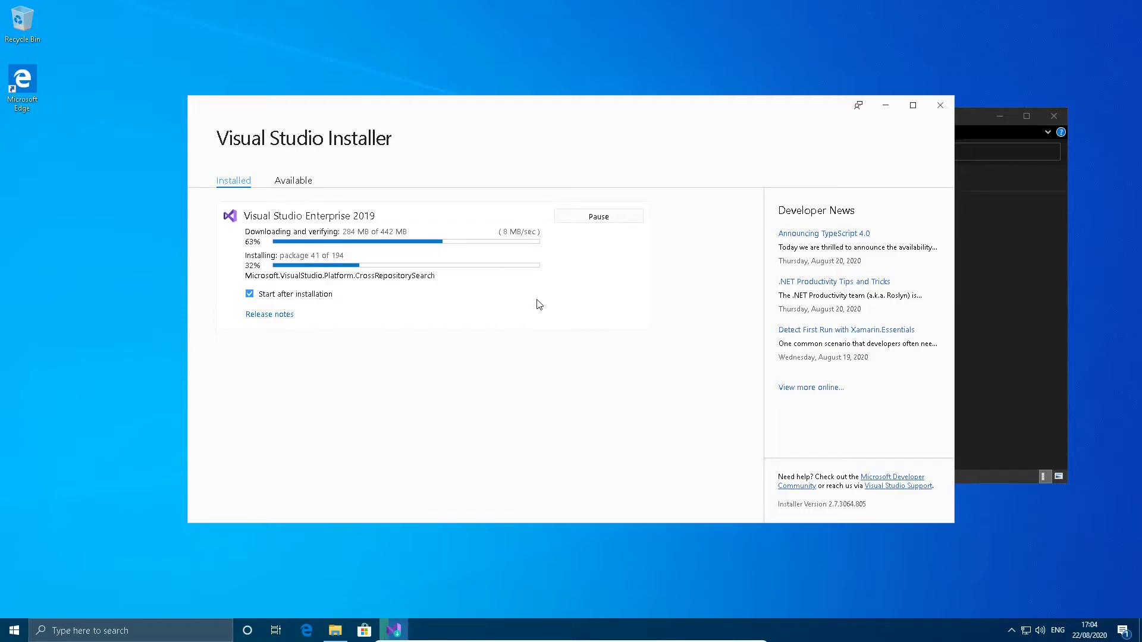
left_click(298, 180)
left_click(226, 182)
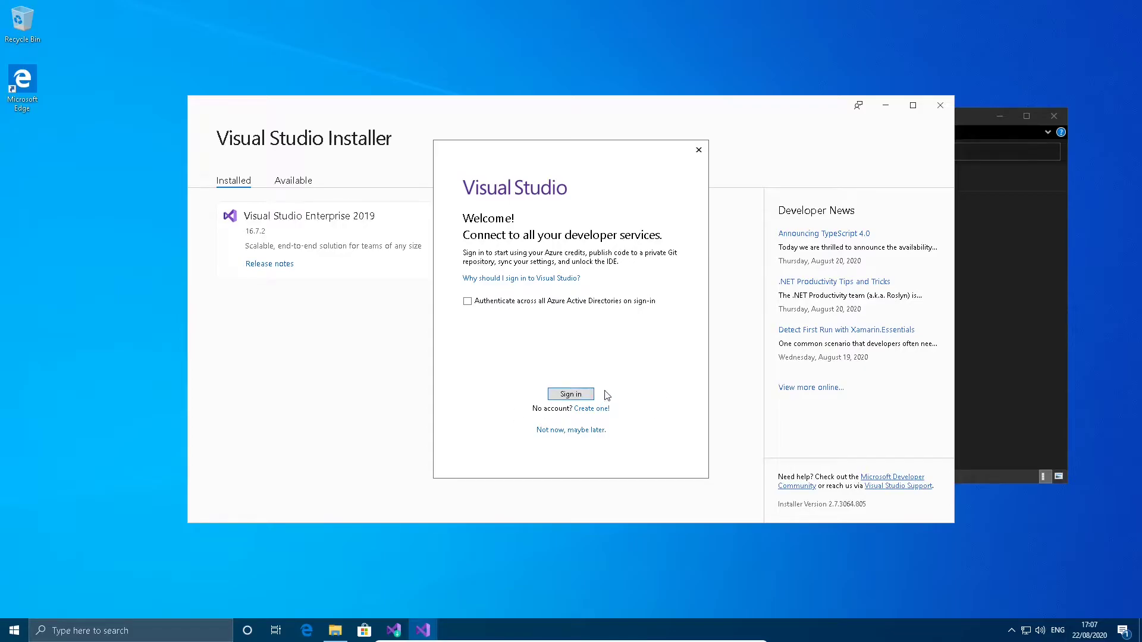
Skip signing in and start Visual Studio with General development settings and the Dark color theme.
left_click(577, 430)
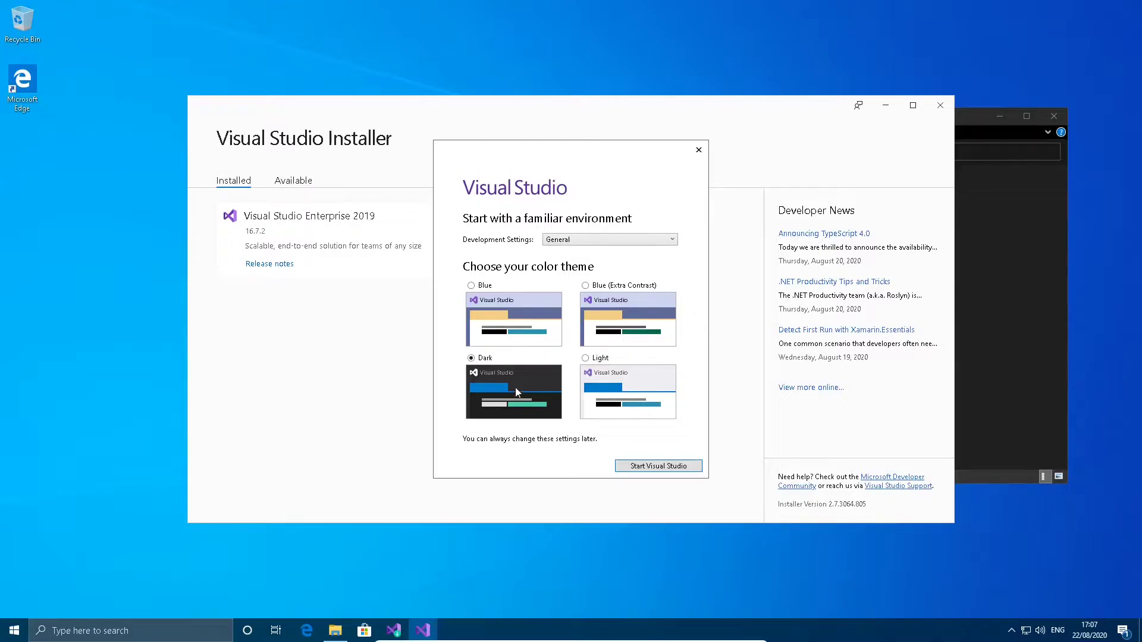
left_click(677, 467)
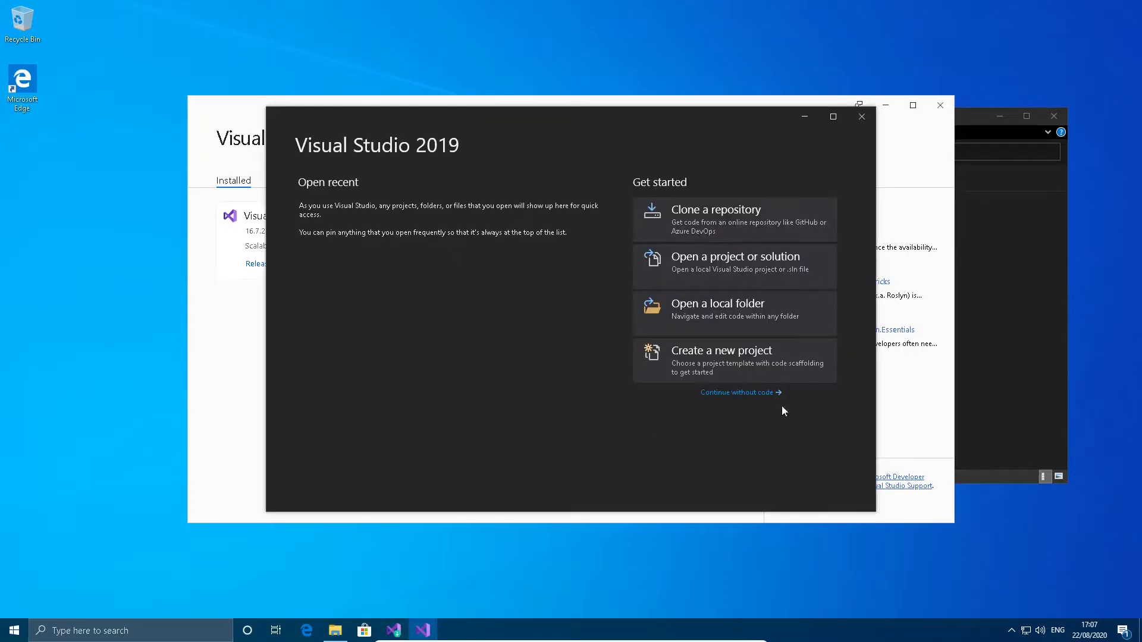
Start a new project and choose the Python Application template for it.
left_click(741, 365)
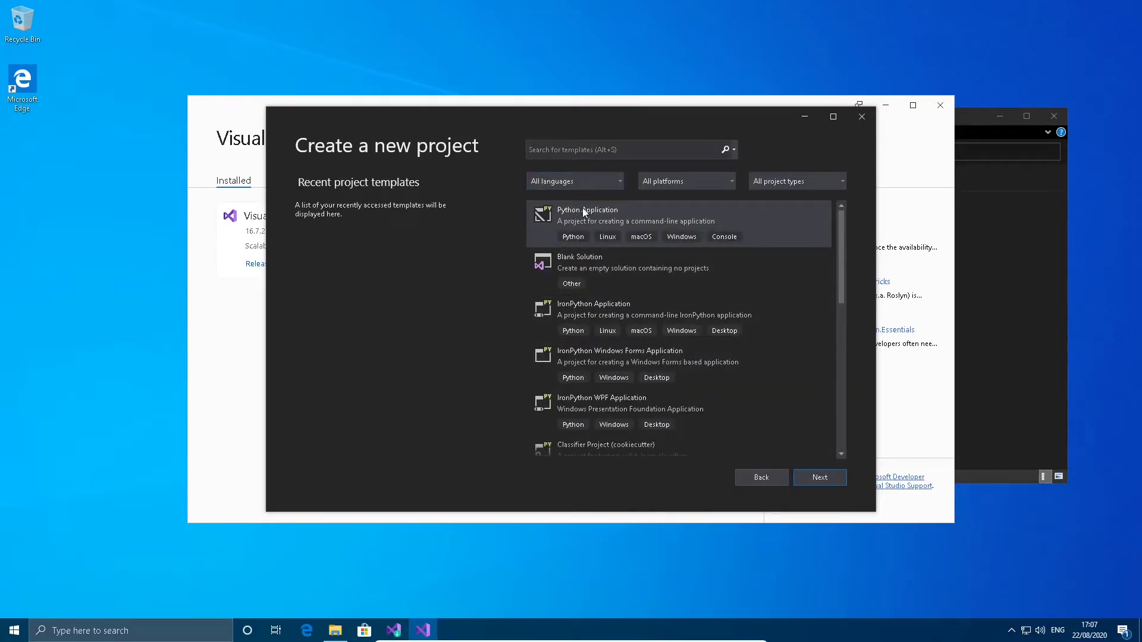
scroll(655, 253, "down", 8)
scroll(733, 375, "up", 8)
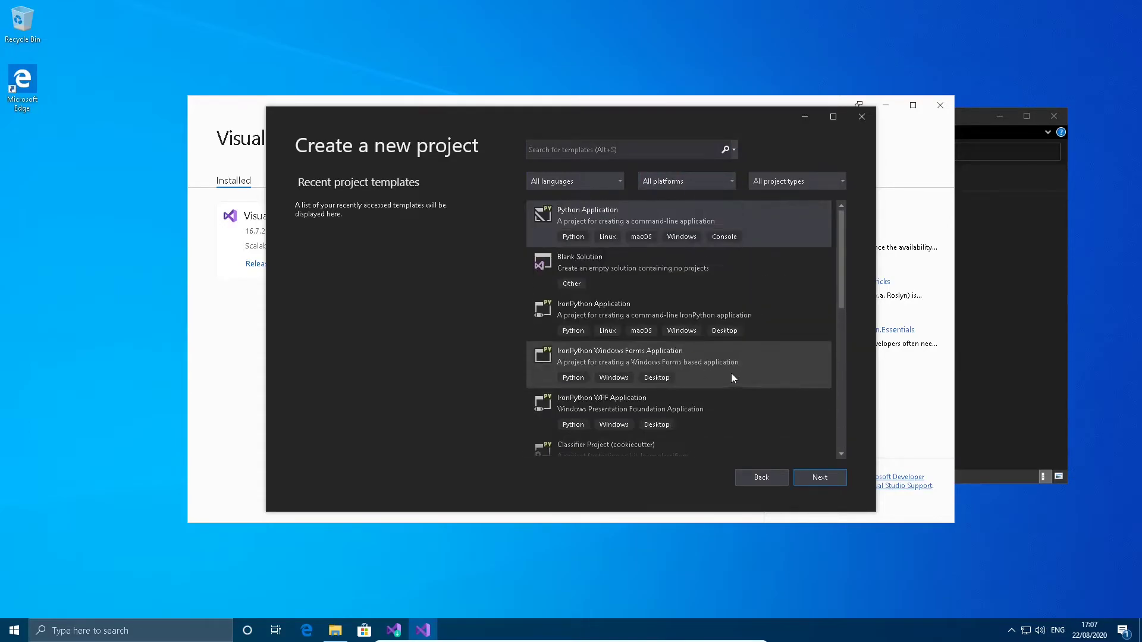
left_click(681, 216)
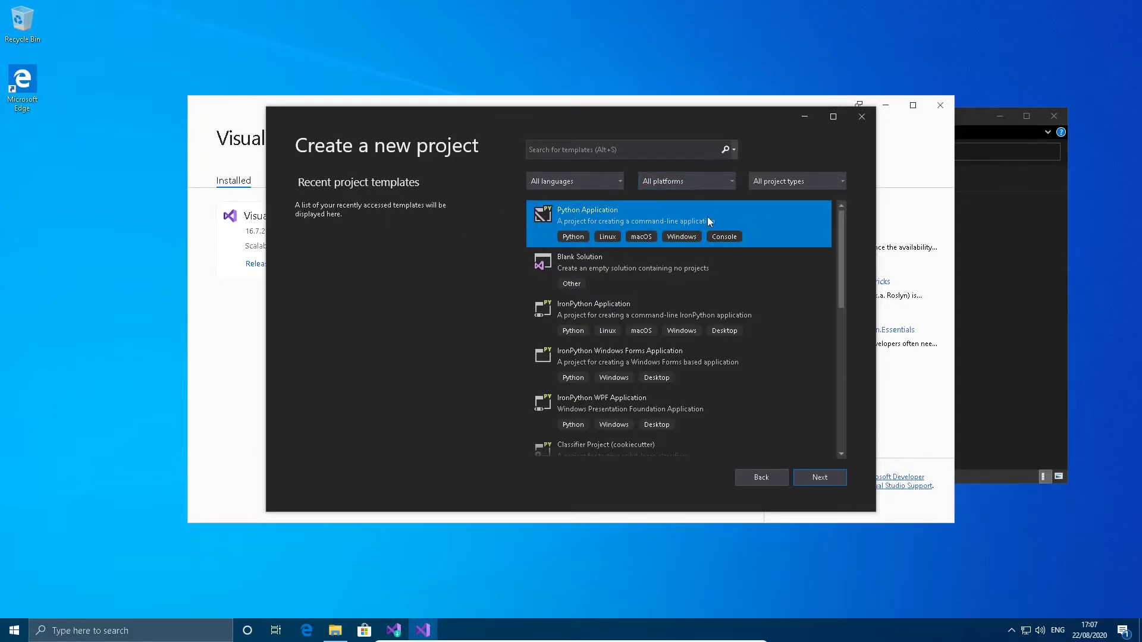
left_click(830, 478)
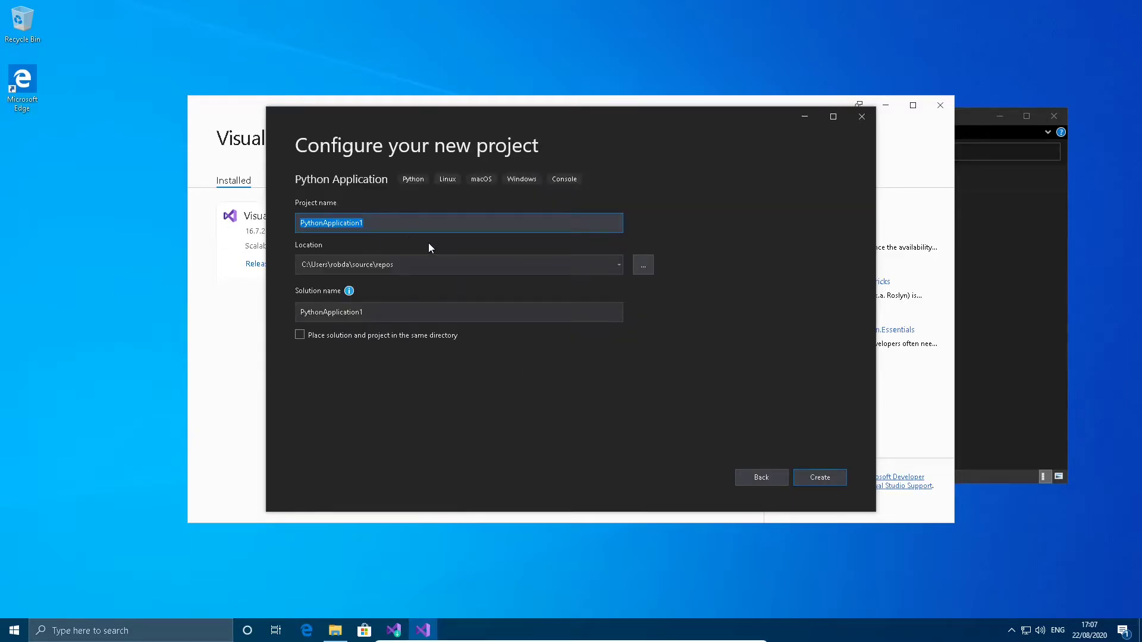
Name the new Python Application project Hello World.
key("BackSpace")
type("He")
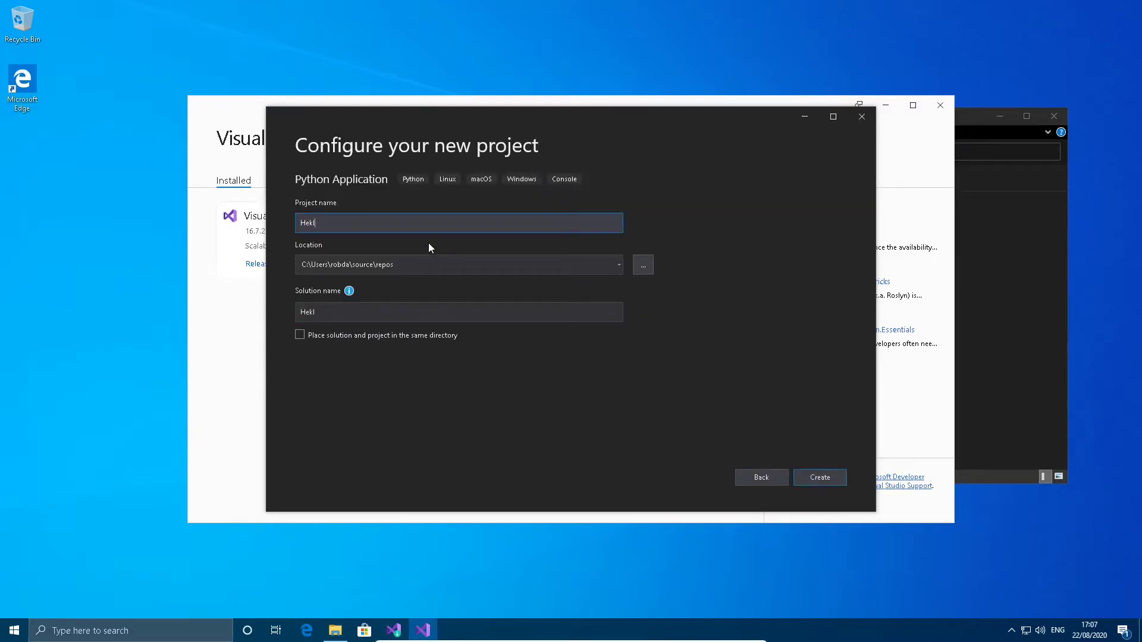
type("llo World")
Browse the source and repos folders in the project location chooser and dismiss it without selecting a folder.
left_click(643, 264)
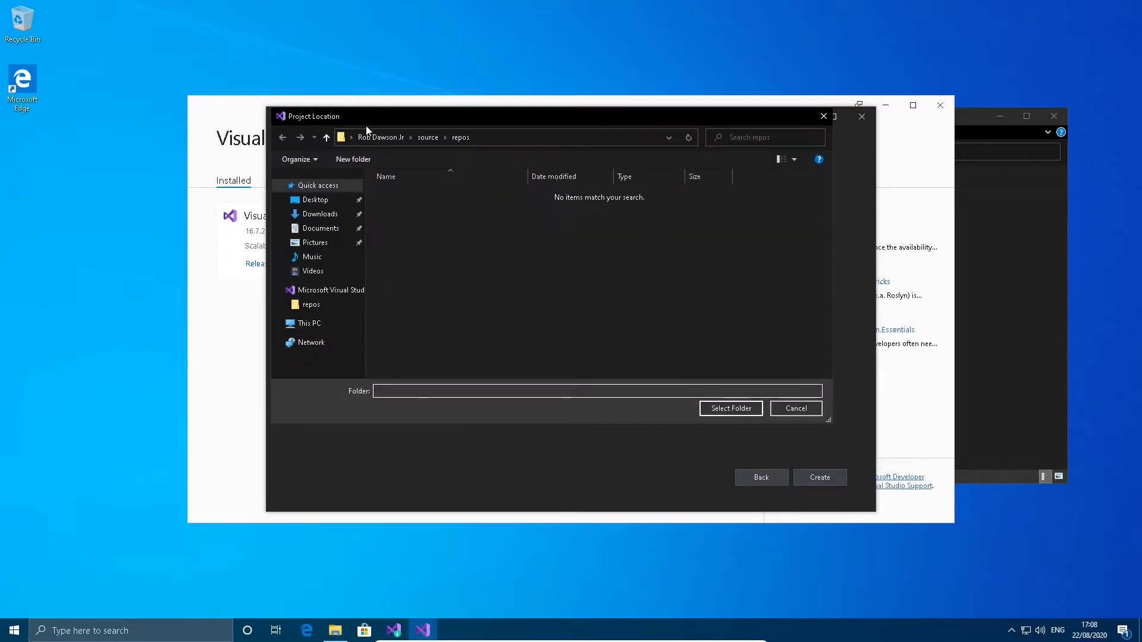
left_click(420, 142)
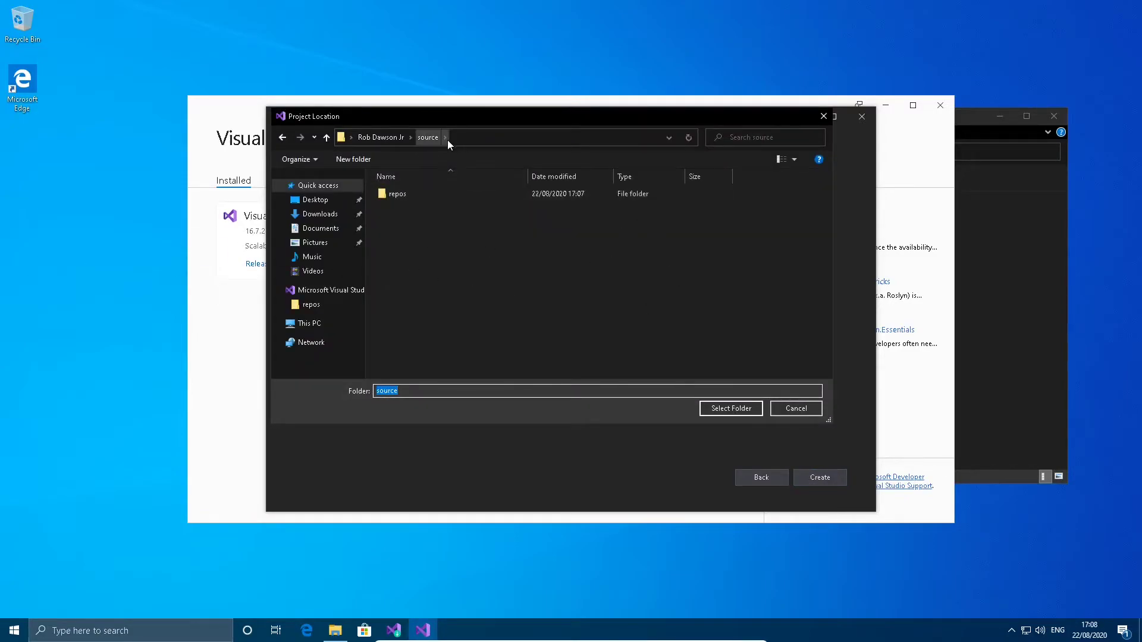
left_click(427, 194)
double_click(427, 196)
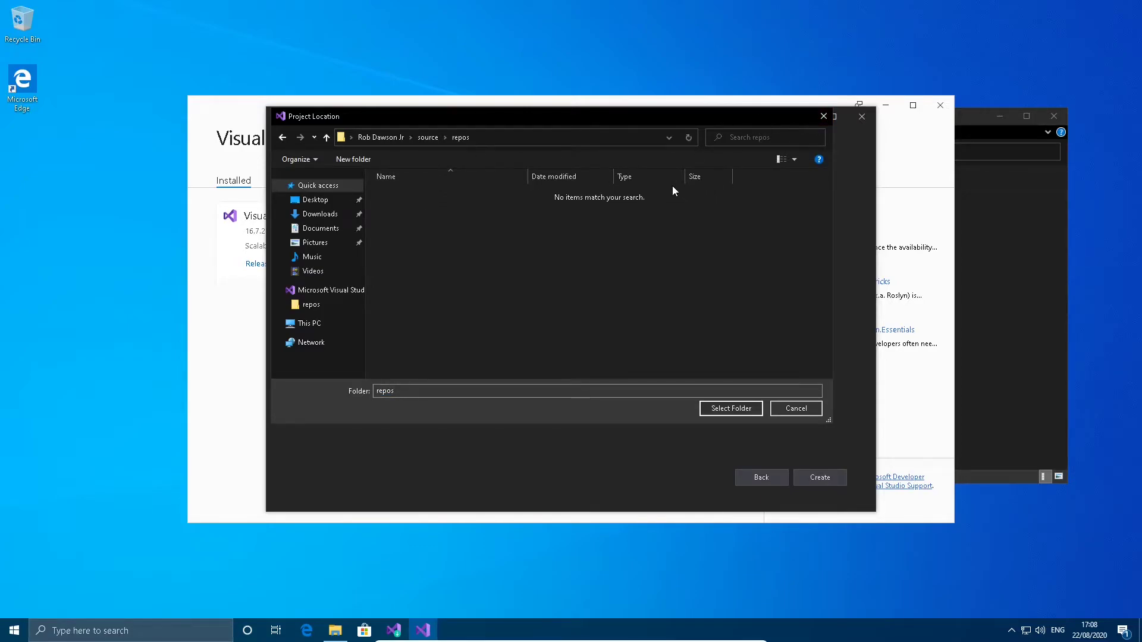
left_click(824, 117)
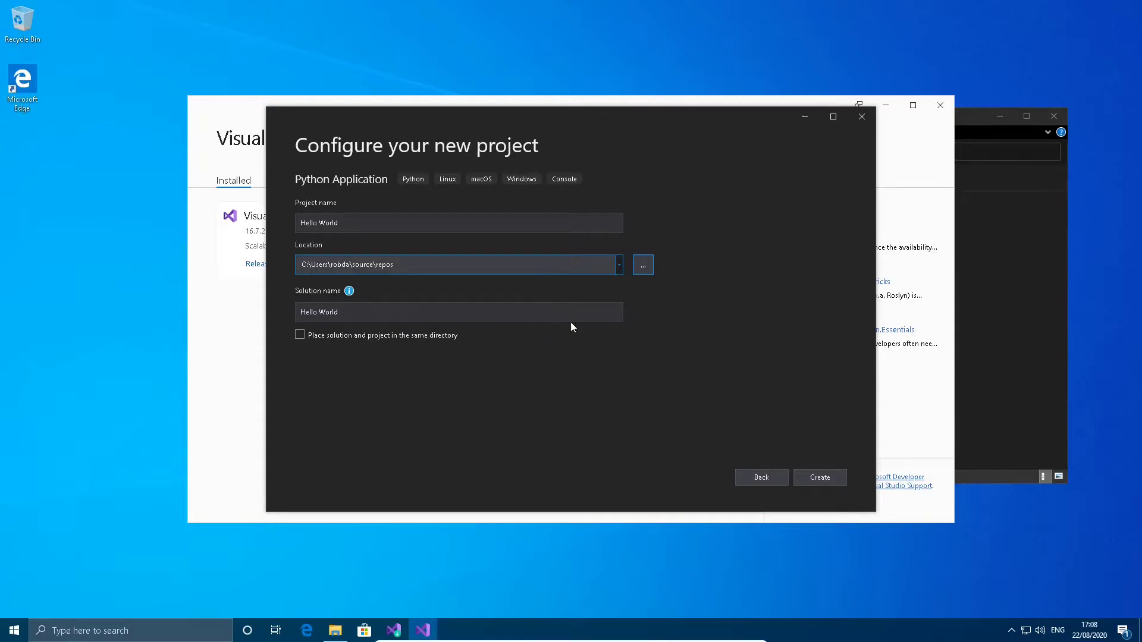
Create the project and write print("Hello World") in Hello_World.py.
left_click(836, 480)
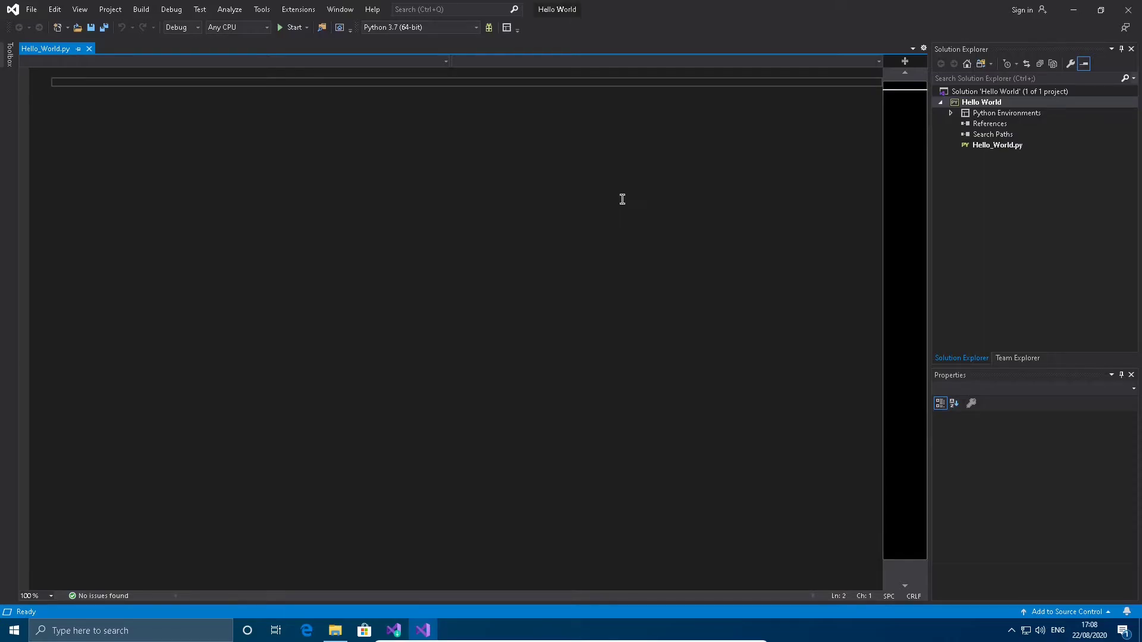
type("print")
key("BackSpace")
type("(\"Hello Worlr")
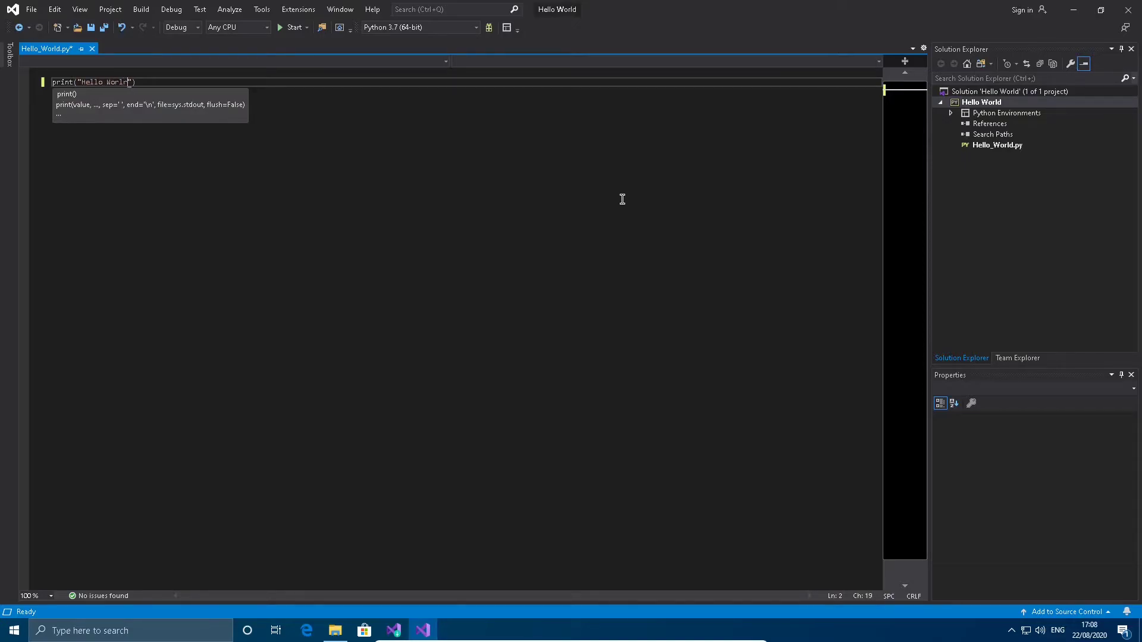
key("BackSpace")
key("BackSpace")
type("d\")")
Run the Hello World program and dismiss its console window.
left_click(295, 33)
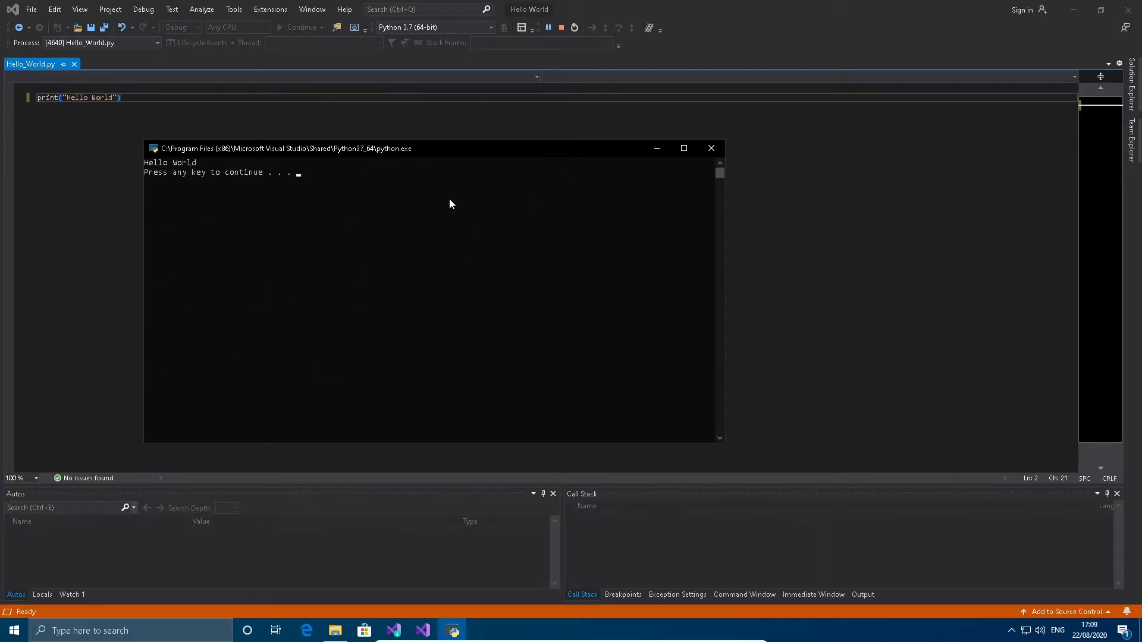
key("Return")
key("Return")
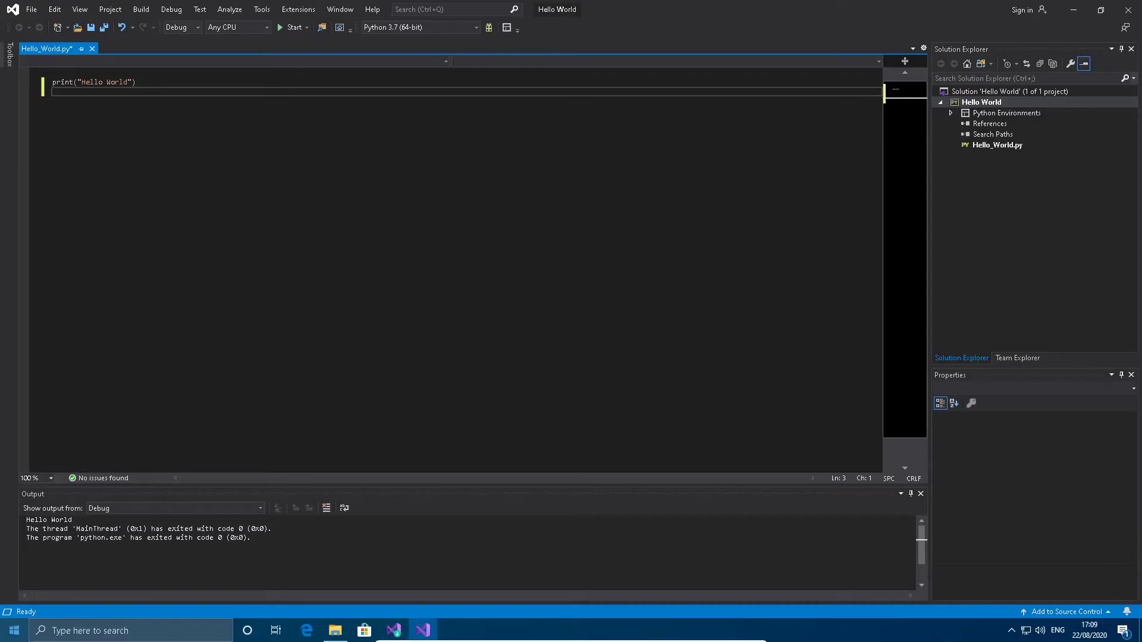
Switch to a new Command Prompt, start the Python interpreter with the python command, and close the window.
key("super")
type("cmd")
key("Return")
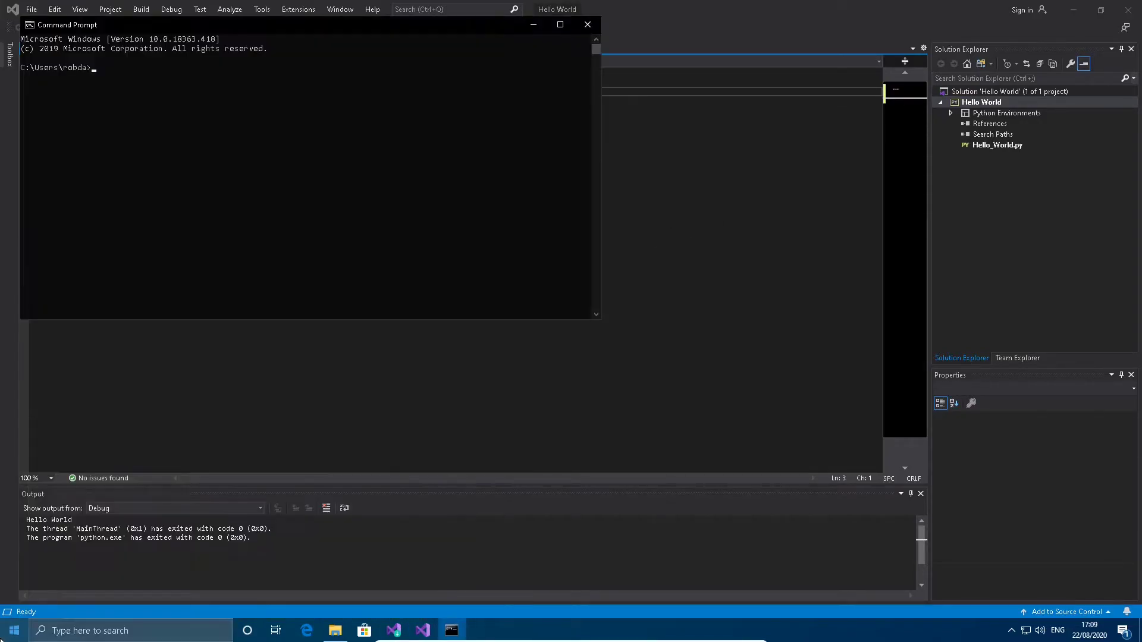
left_click(334, 165)
type("python")
key("Return")
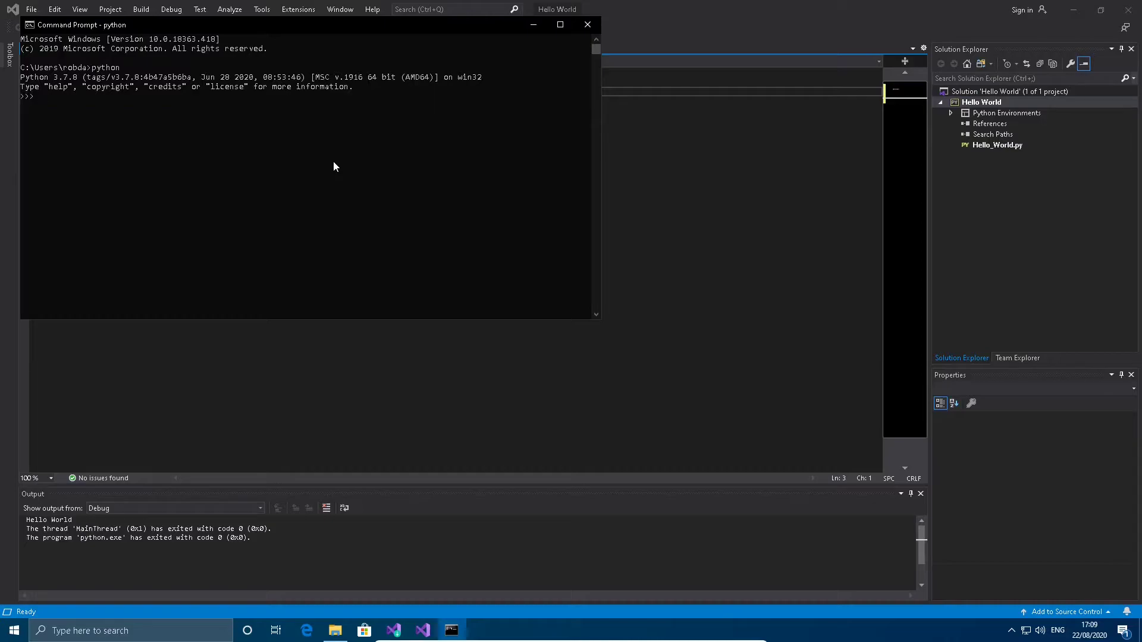
key("ctrl+z")
key("ctrl+x")
key("ctrl+c")
left_click(576, 28)
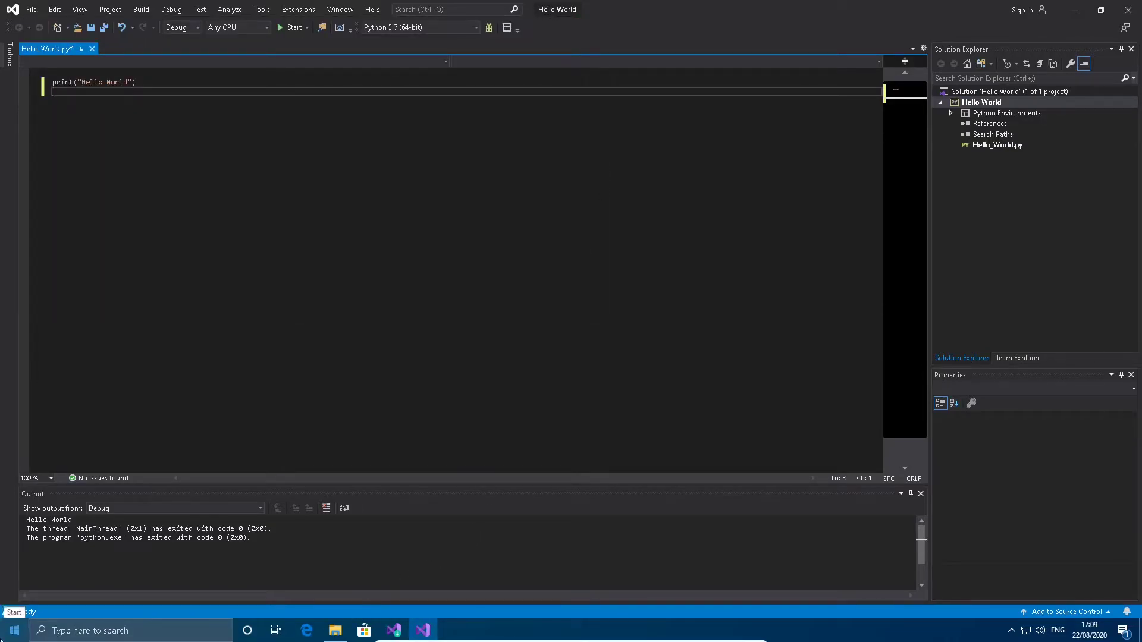
Look through the installed programs in the Windows Start list.
left_click(14, 631)
scroll(47, 601, "down", 1)
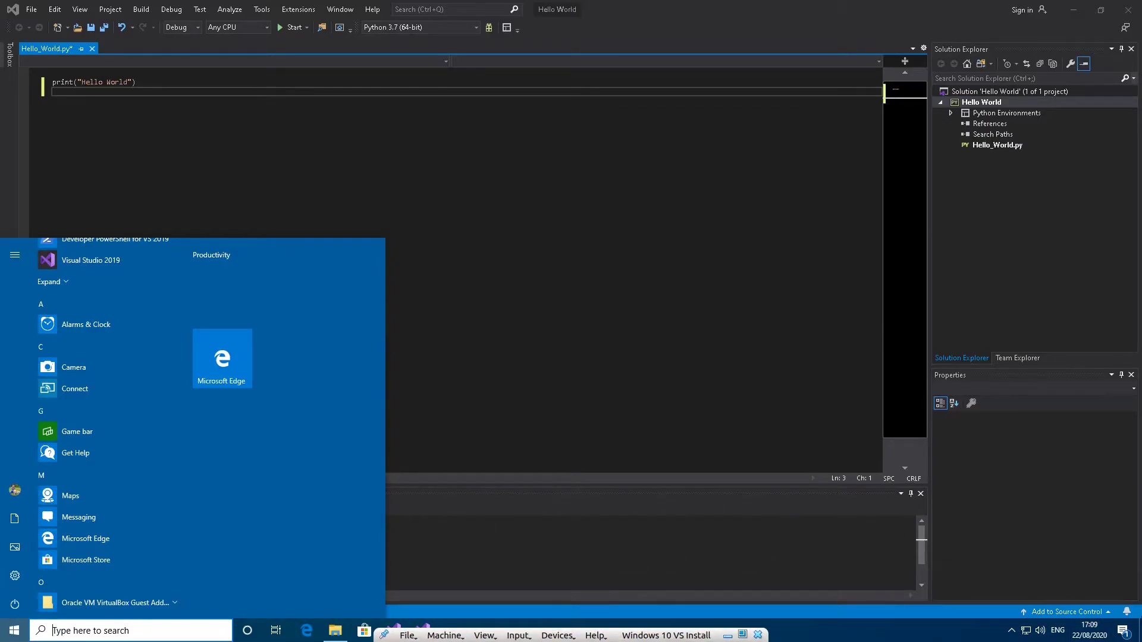
key("super")
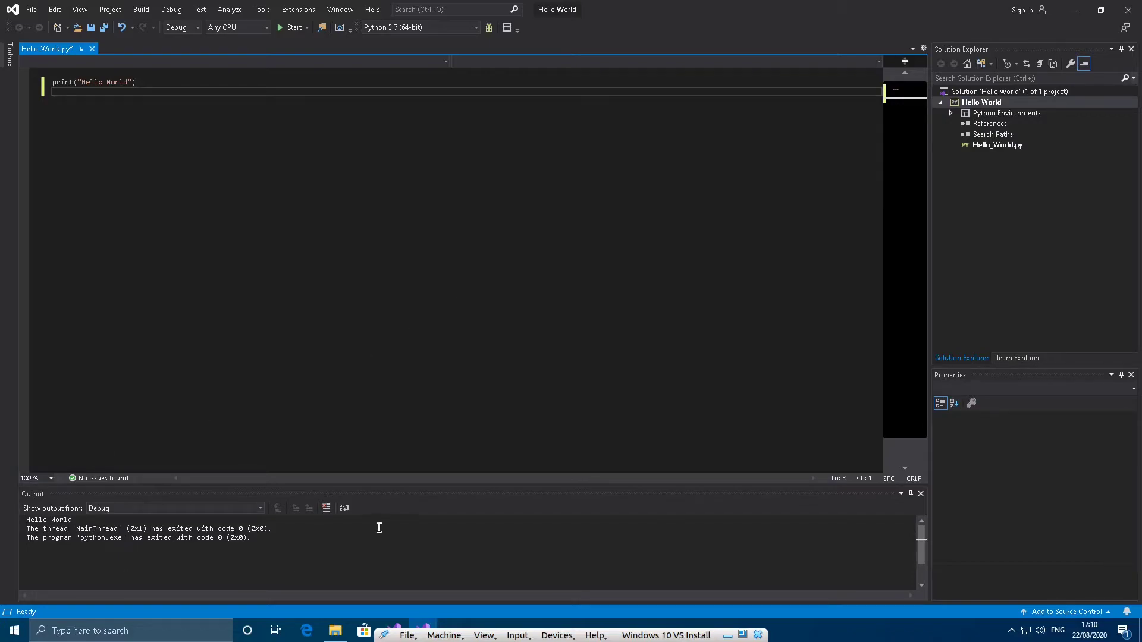
left_click(14, 630)
type("cmd]#")
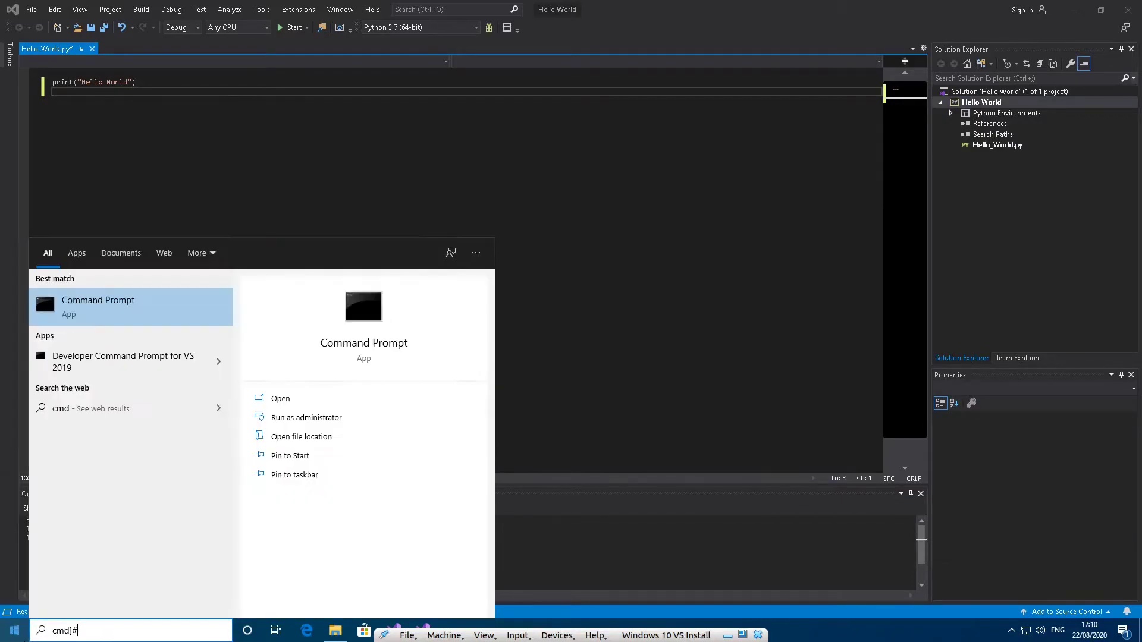
key("Return")
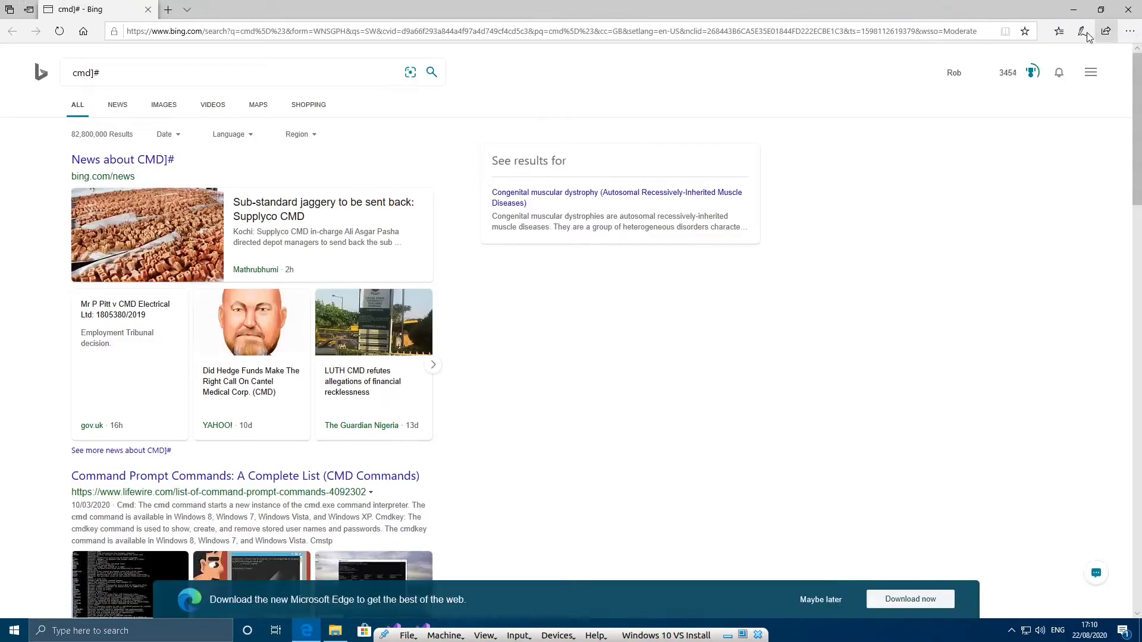
left_click(1129, 8)
Run python in a new Command Prompt, and close both the Microsoft Store window it opens and the prompt.
left_click(12, 632)
type("cmd")
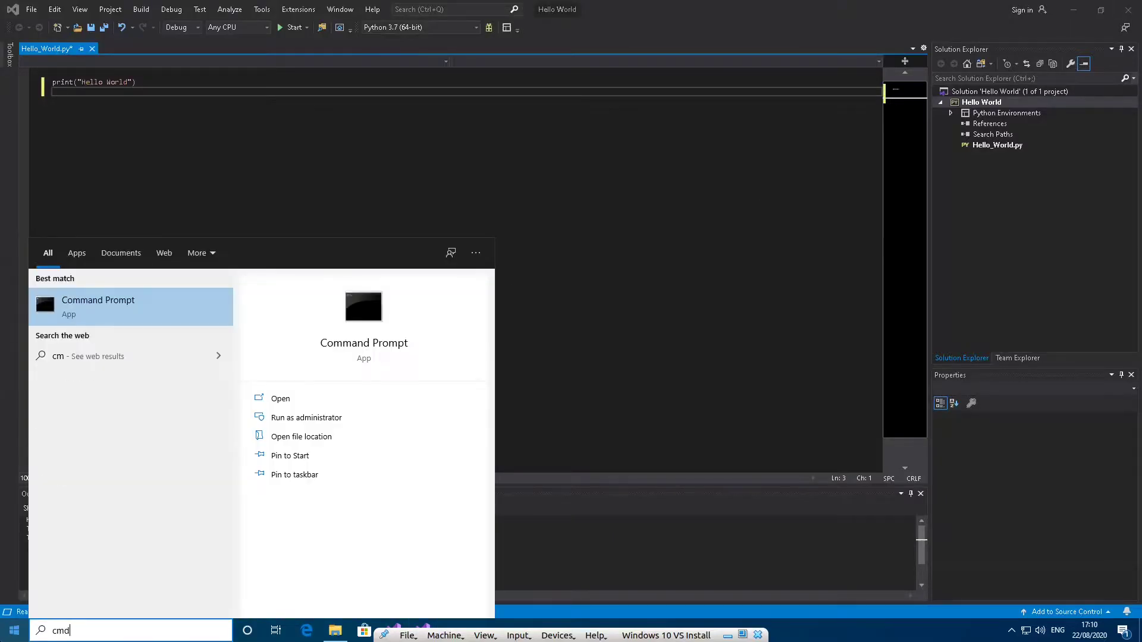
key("Return")
type("pythjop")
key("BackSpace")
type("on")
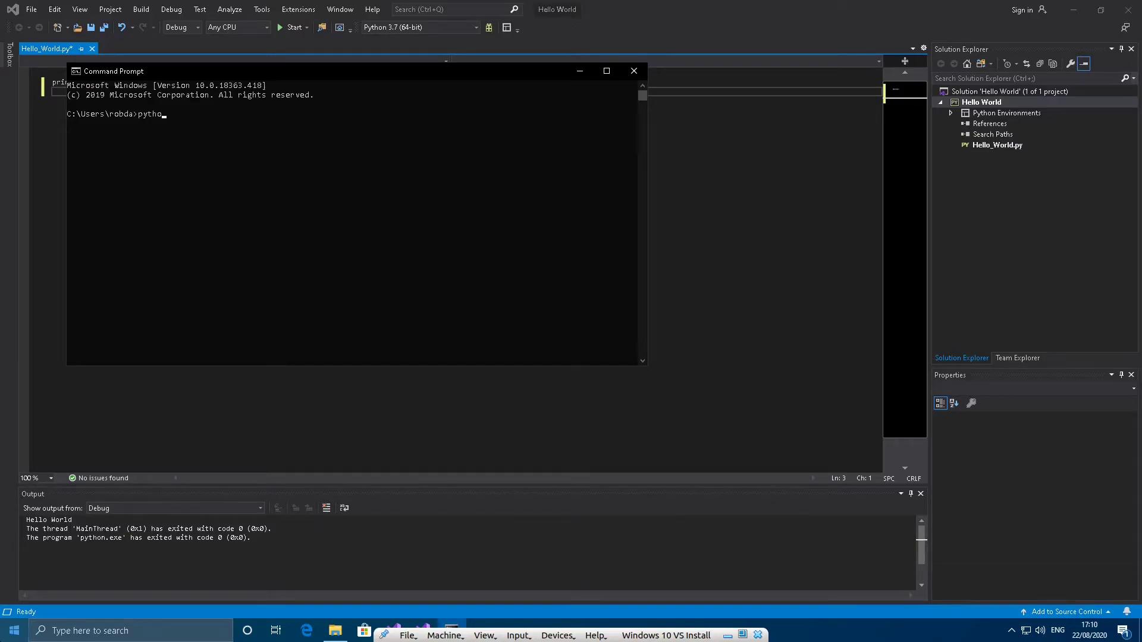
key("Return")
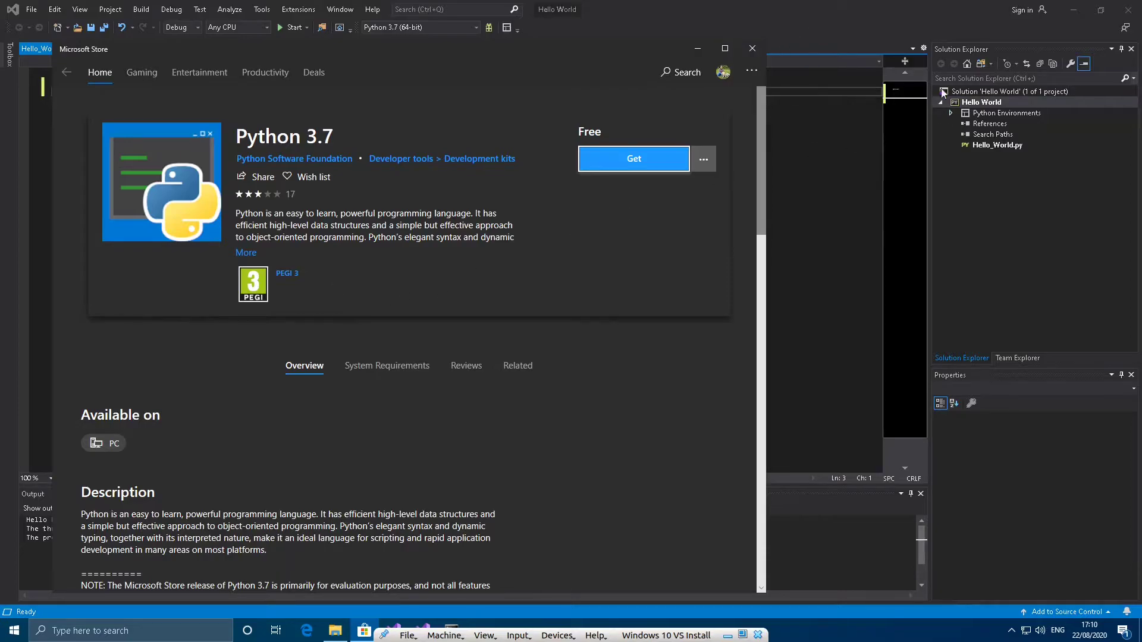
left_click(753, 49)
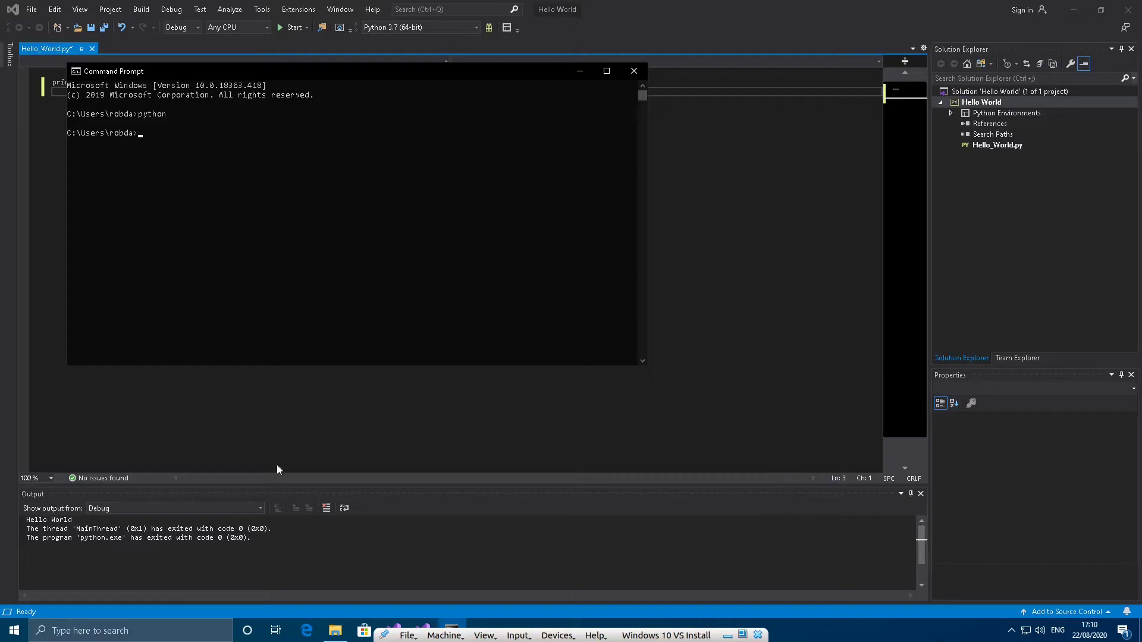
left_click(632, 71)
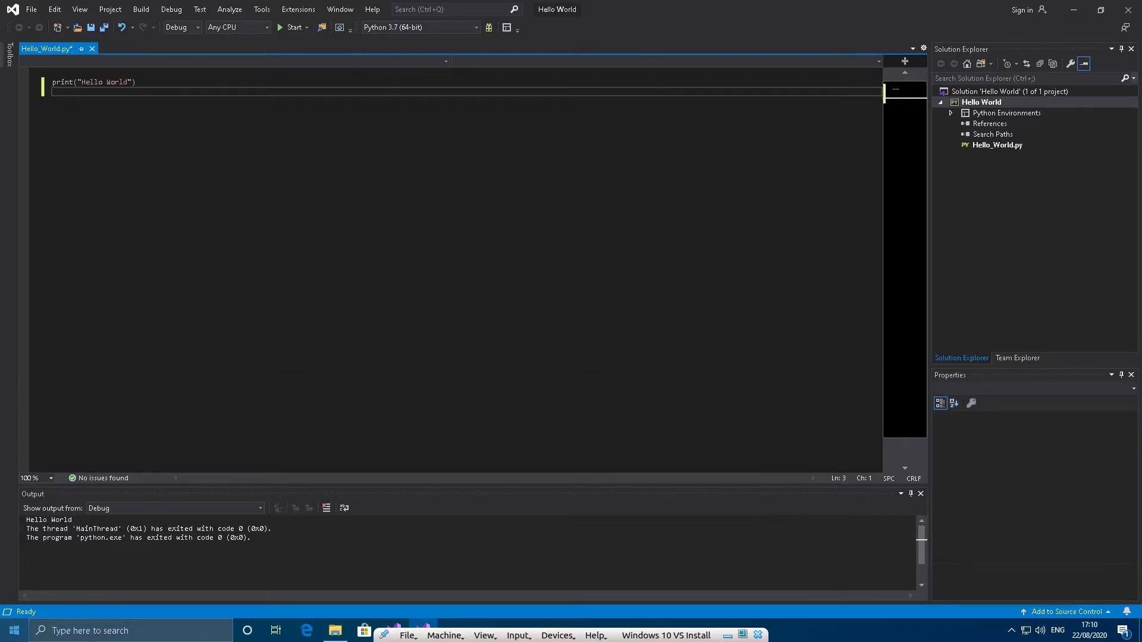
Open the Windows environment variables, inspect the entries of the system Path variable, and return to Visual Studio without editing it.
left_click(14, 631)
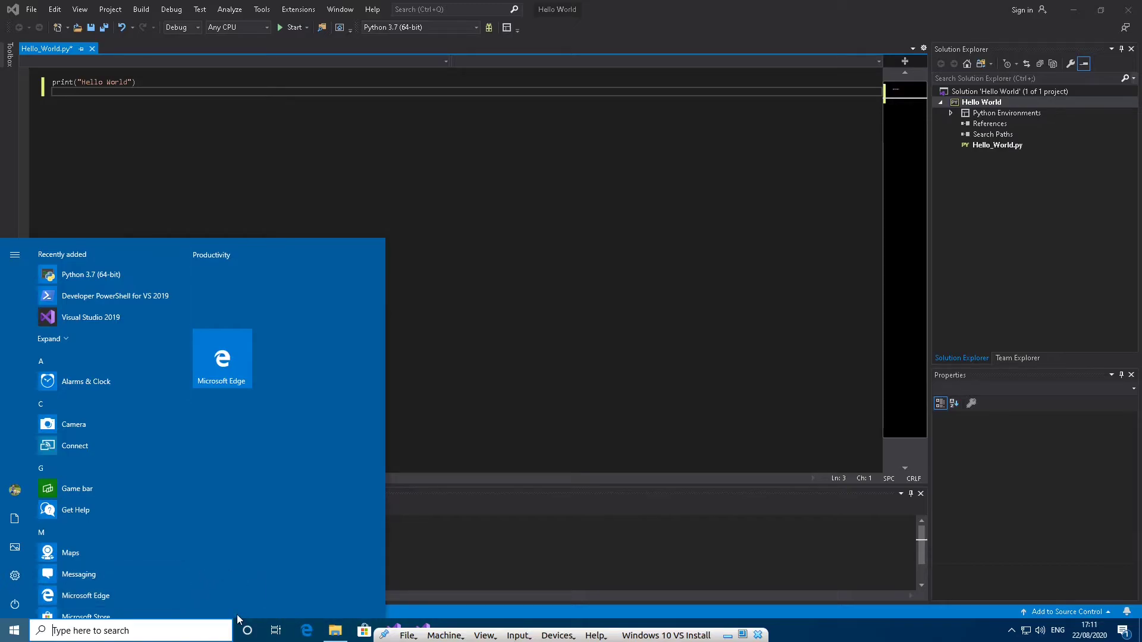
type("env")
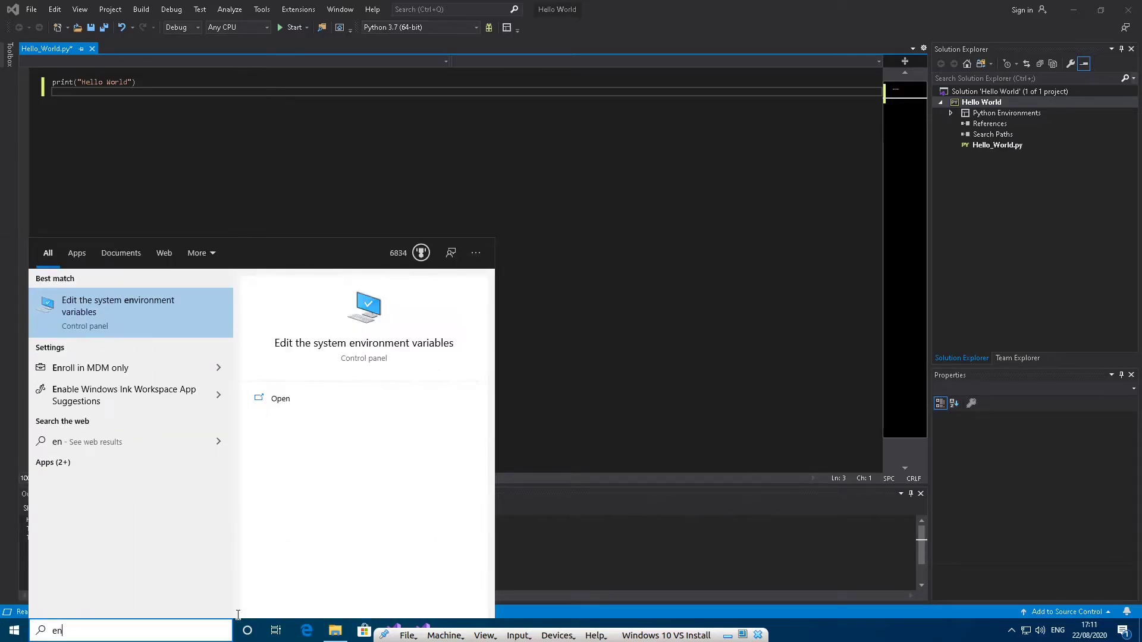
key("Return")
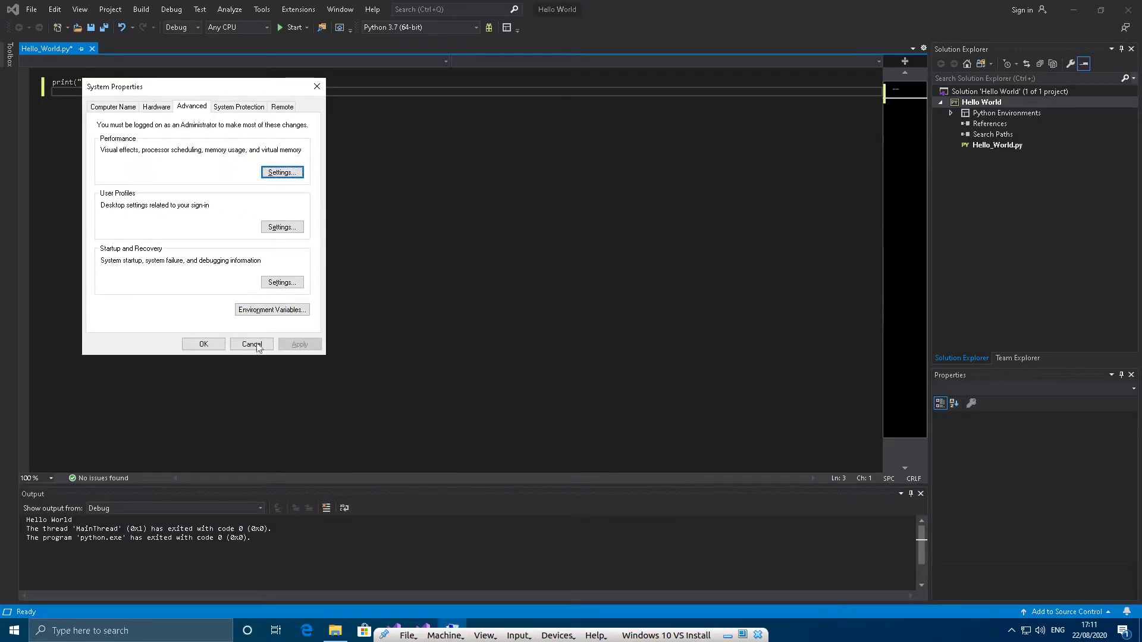
left_click(255, 314)
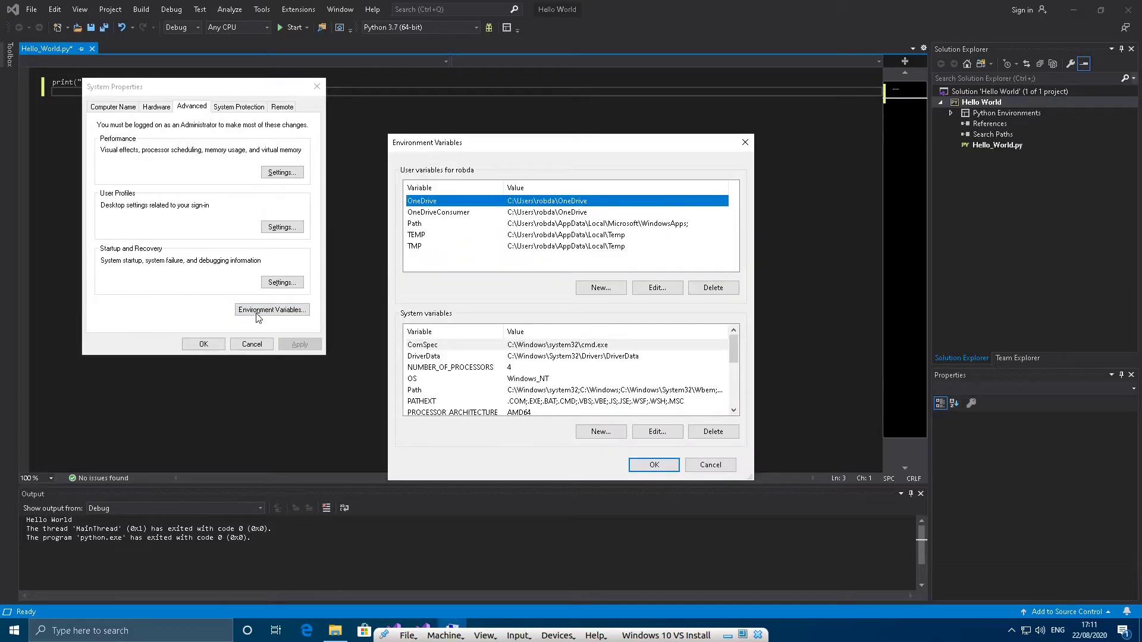
left_click(450, 383)
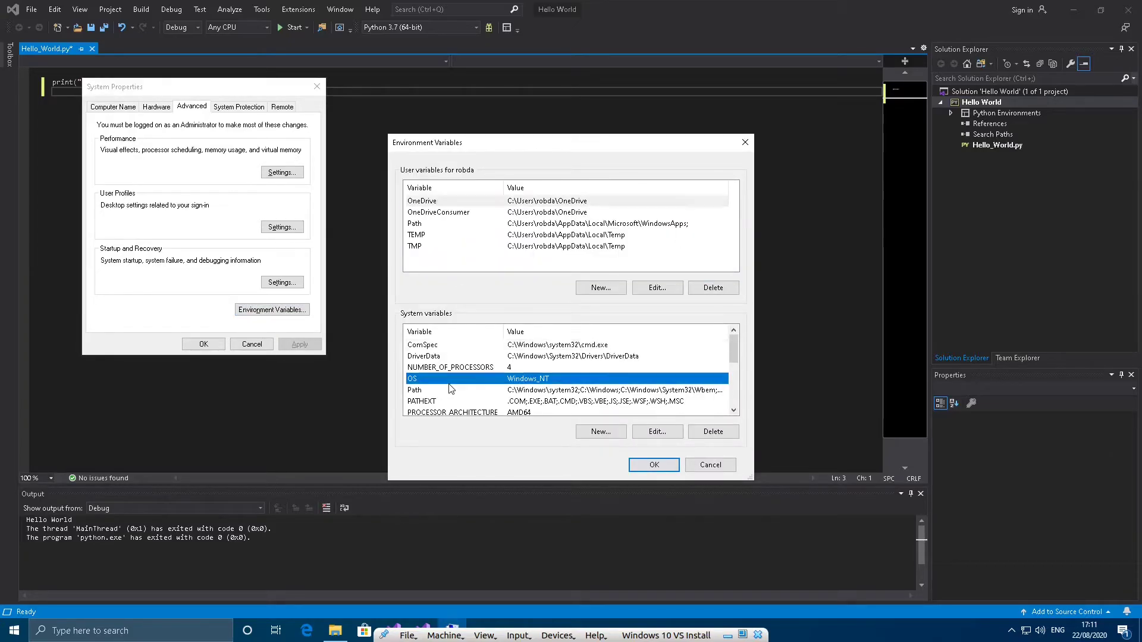
left_click(450, 390)
left_click(658, 432)
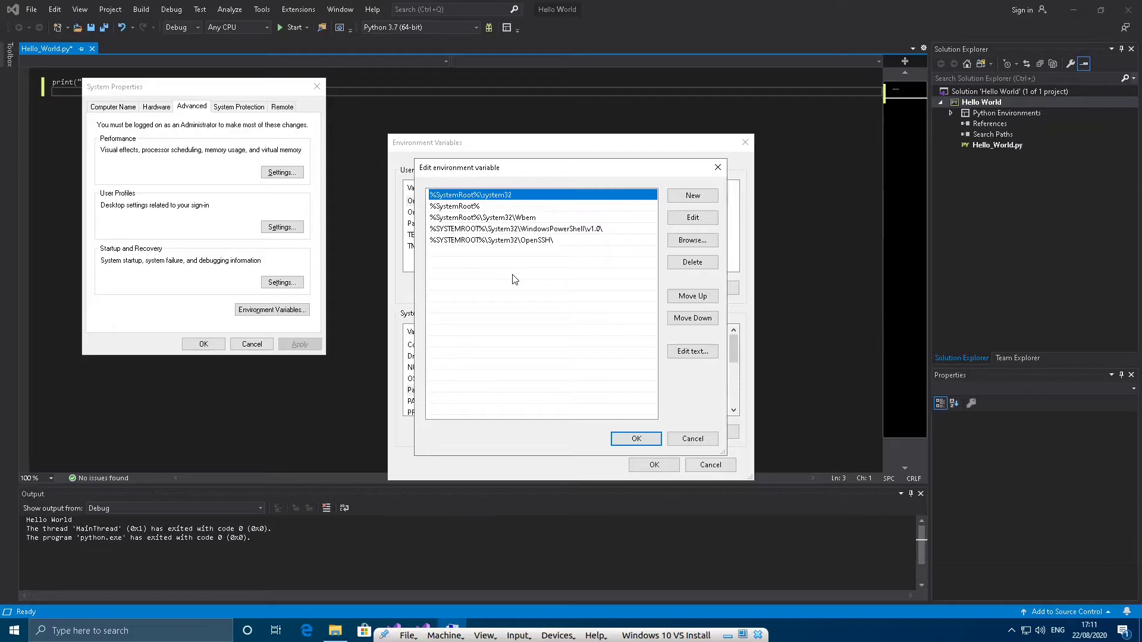
left_click(515, 280)
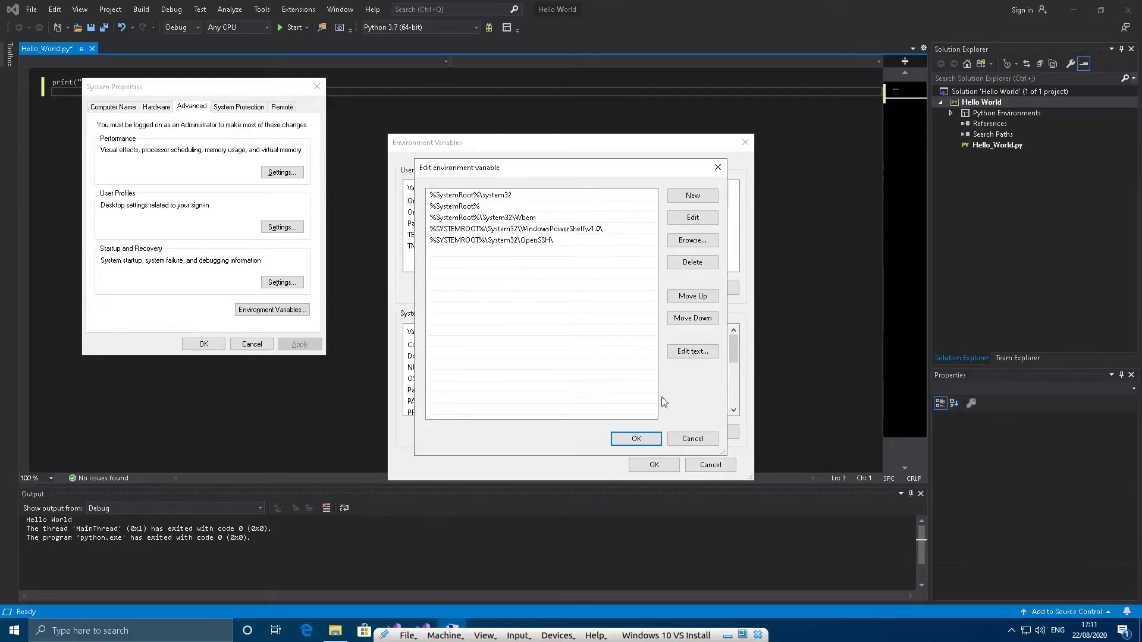
left_click(695, 439)
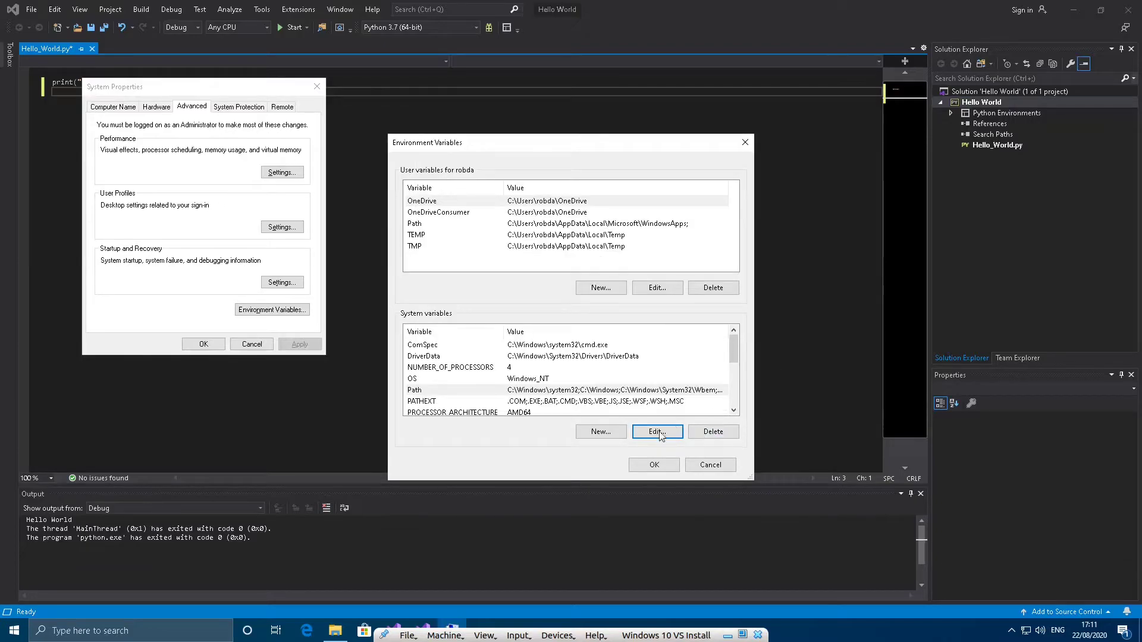
left_click(1030, 173)
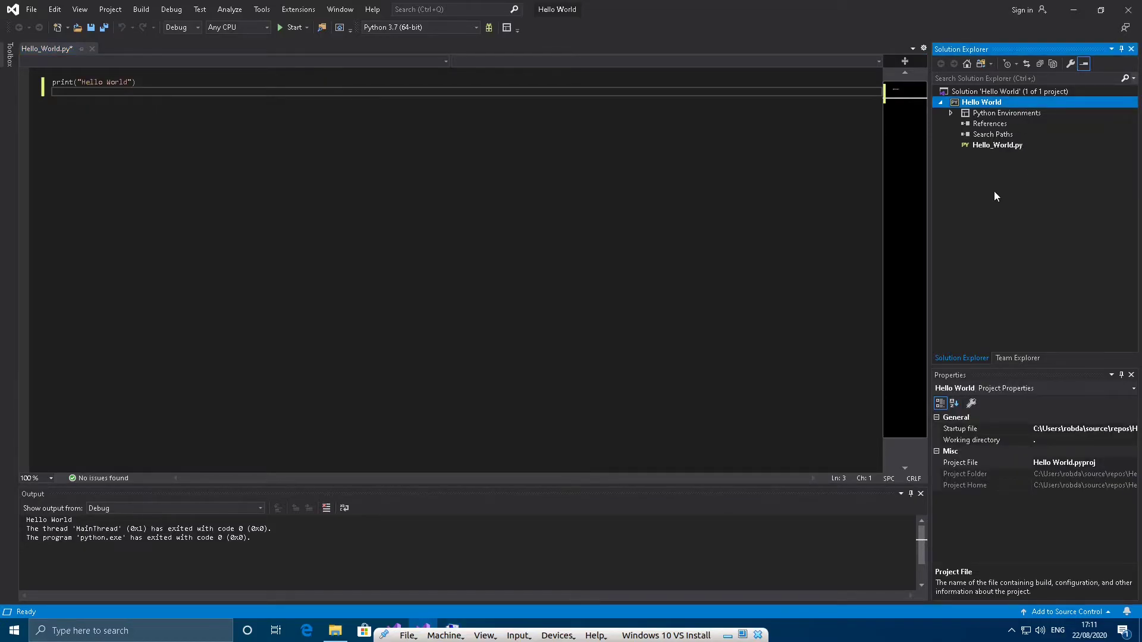
Search Windows for Visual Studio 2019, open its shortcut's file location, and from there open the folder of the program it points to.
left_click(12, 630)
type("vis")
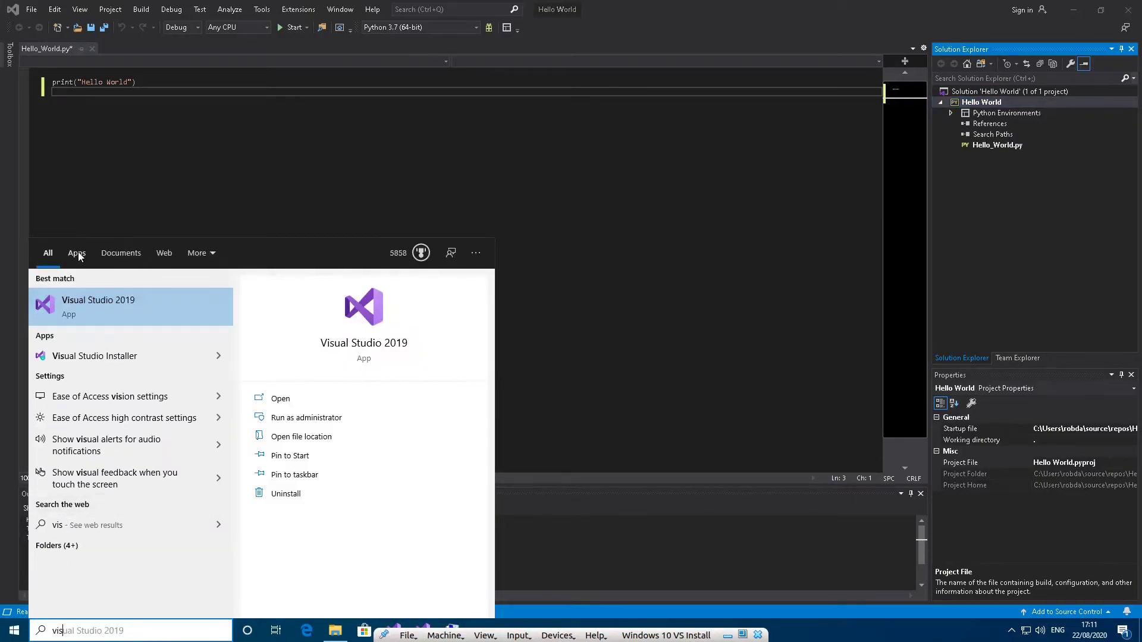
right_click(110, 319)
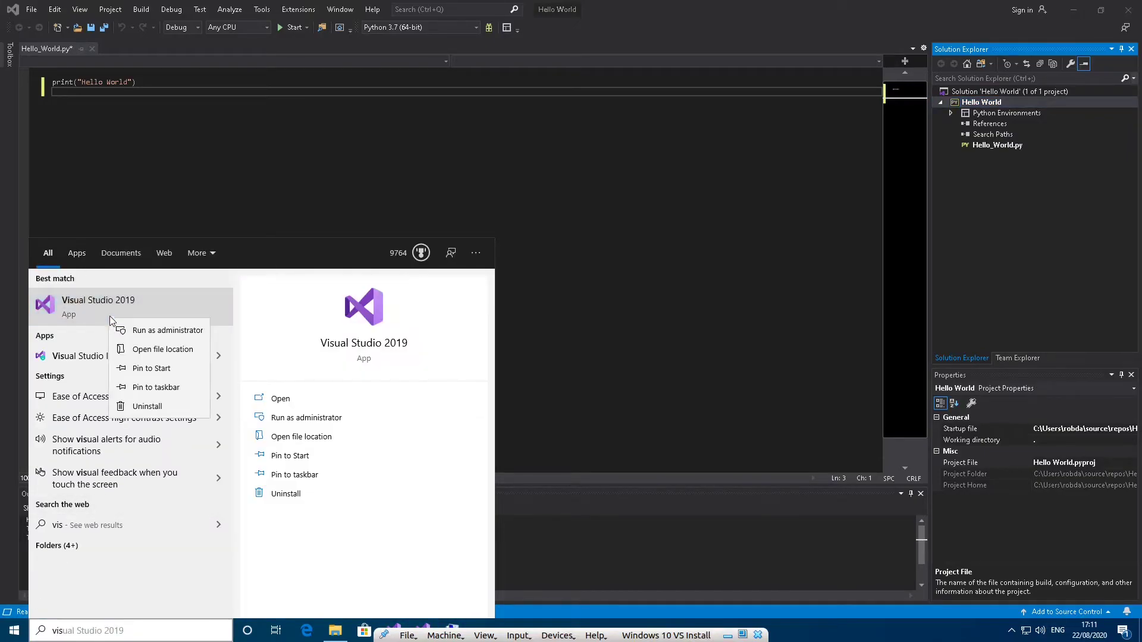
left_click(158, 349)
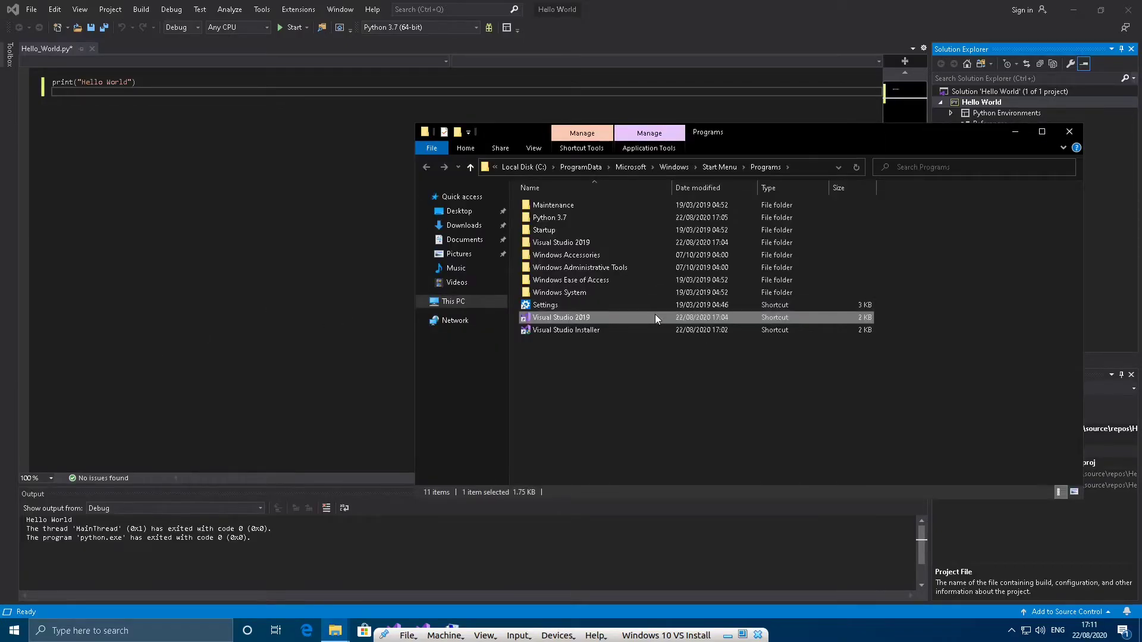
right_click(655, 314)
left_click(725, 336)
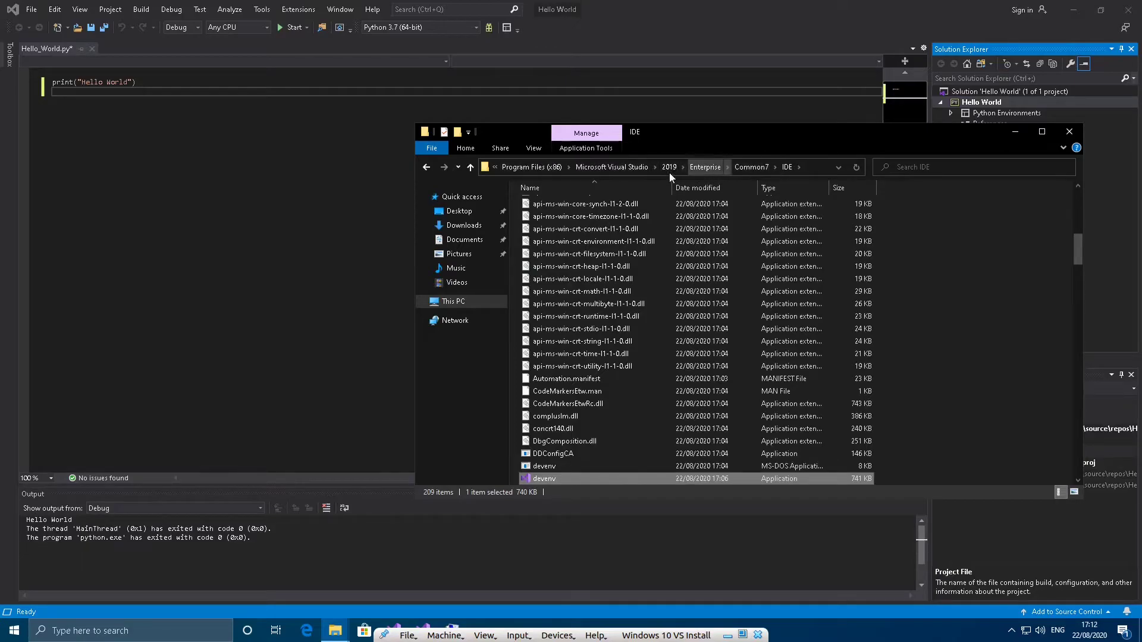
Browse from the IDE folder to Microsoft Visual Studio\Shared\Python37_64 and select the python application.
left_click(752, 167)
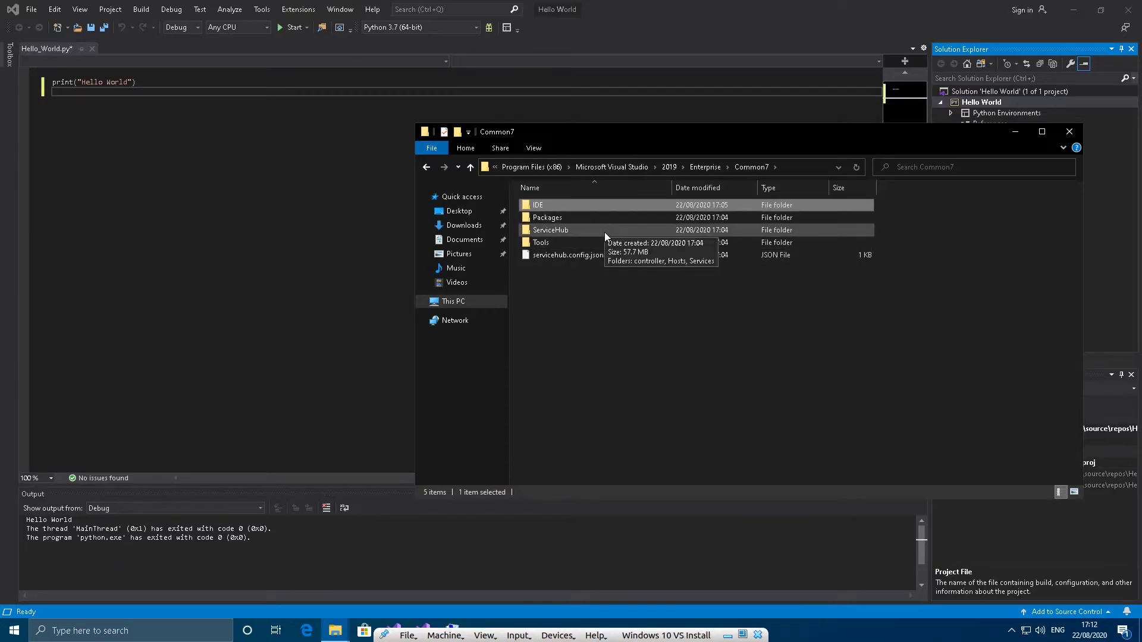
key("alt+Left")
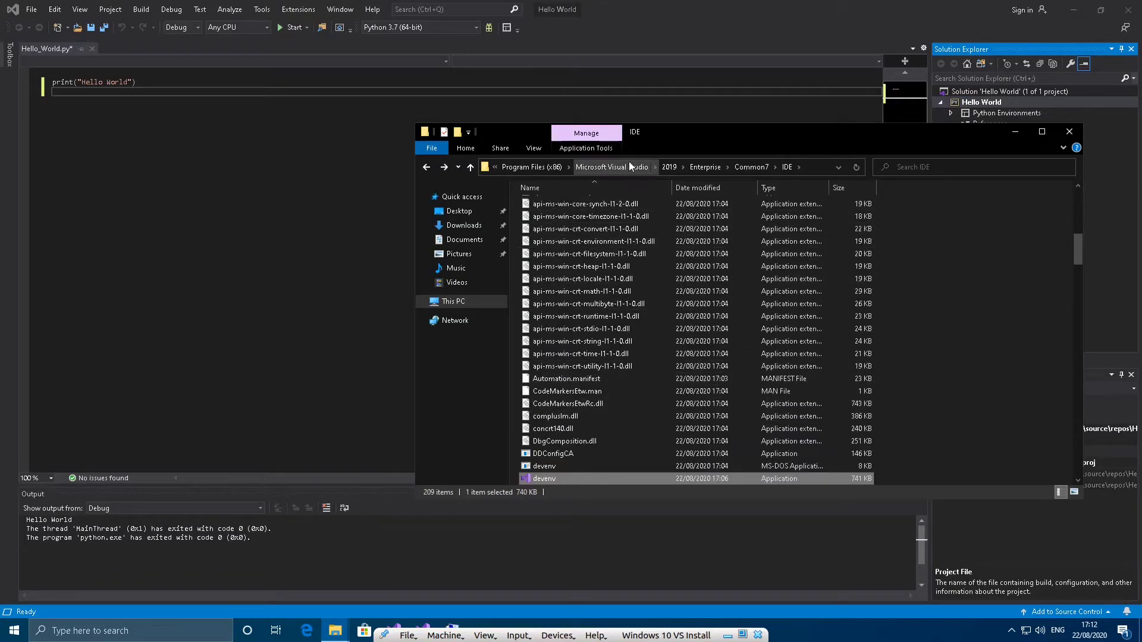
left_click(612, 168)
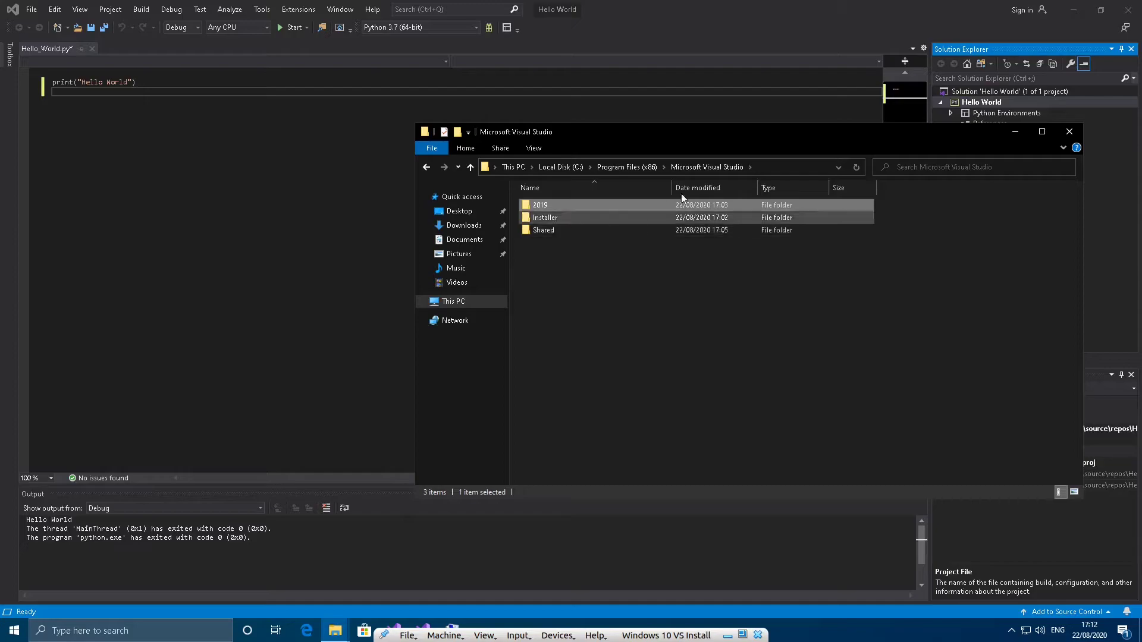
double_click(592, 235)
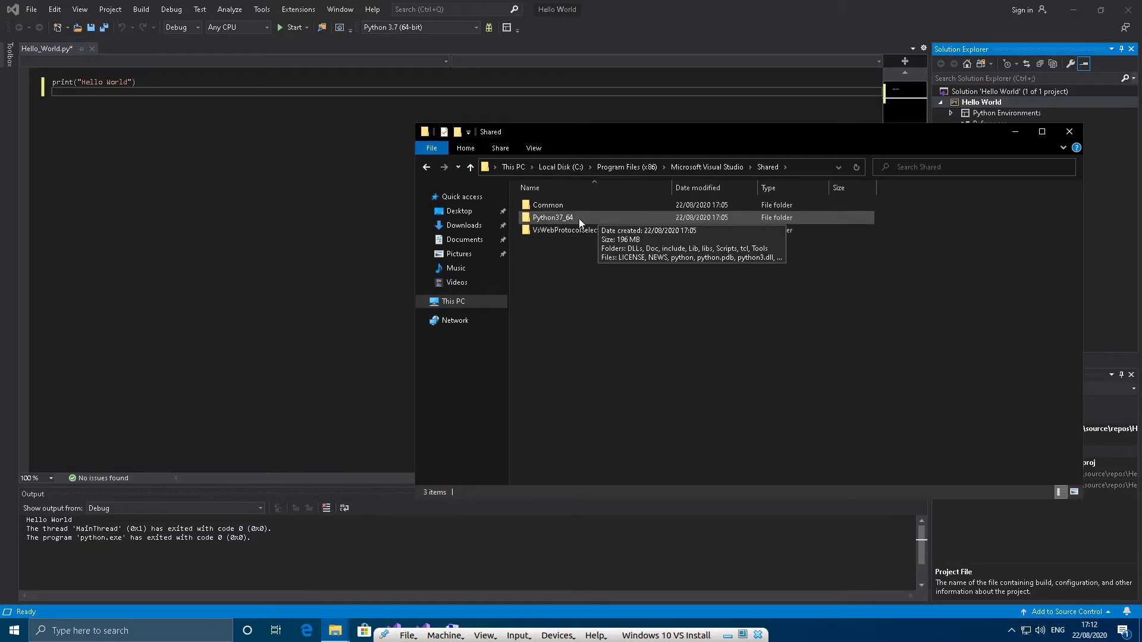
double_click(579, 219)
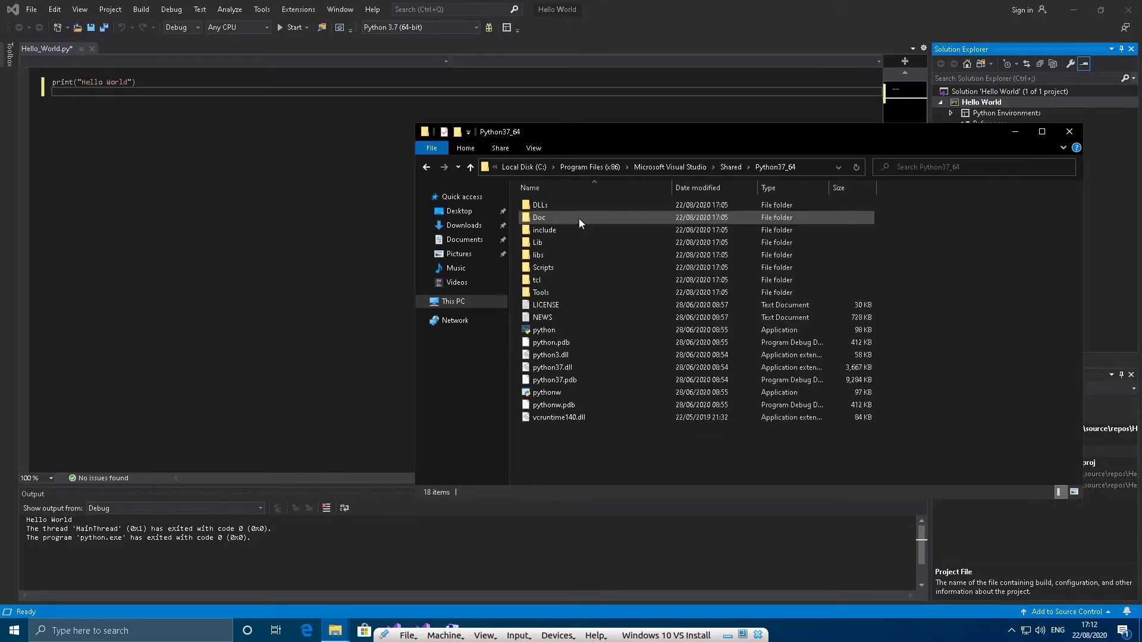
left_click(613, 329)
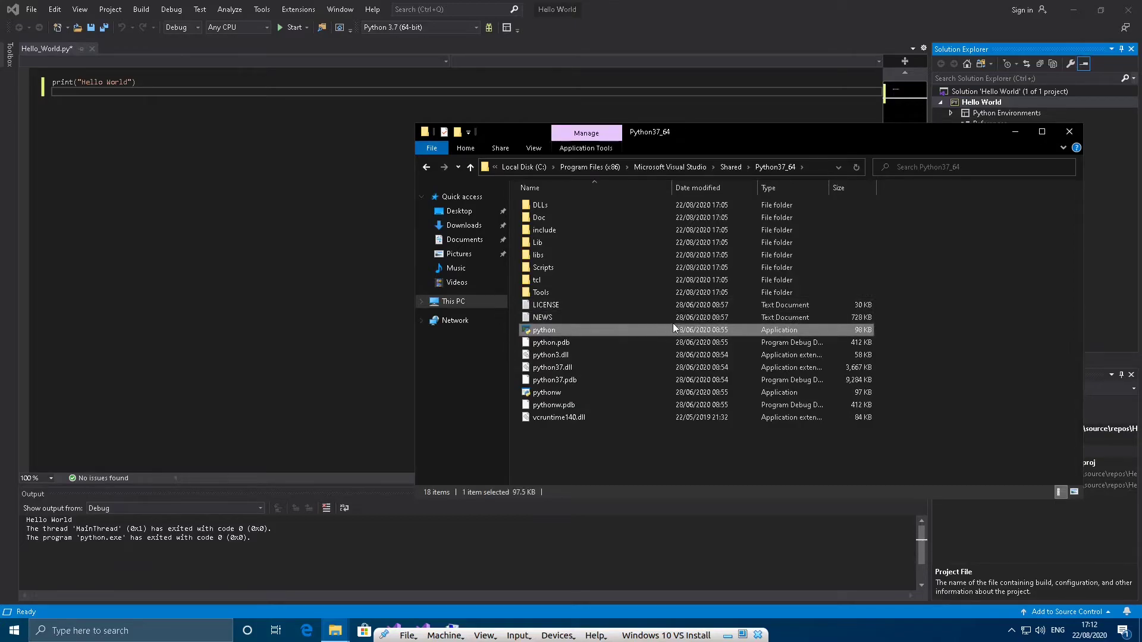
Launch the python application from the Python37_64 folder, run a hello world print statement, and close the interpreter.
mouse_move(548, 336)
double_click(547, 331)
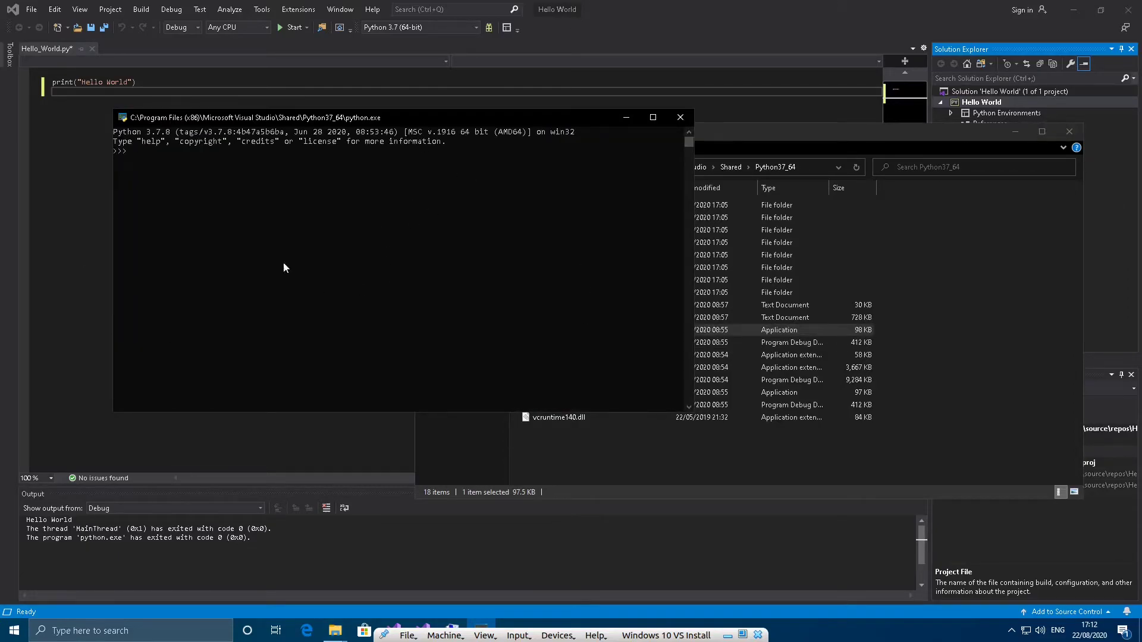
type("print('hello")
key("Delete")
type("\"")
key("End")
type("world)")
key("Left")
type("\"")
key("Return")
key("alt+F4")
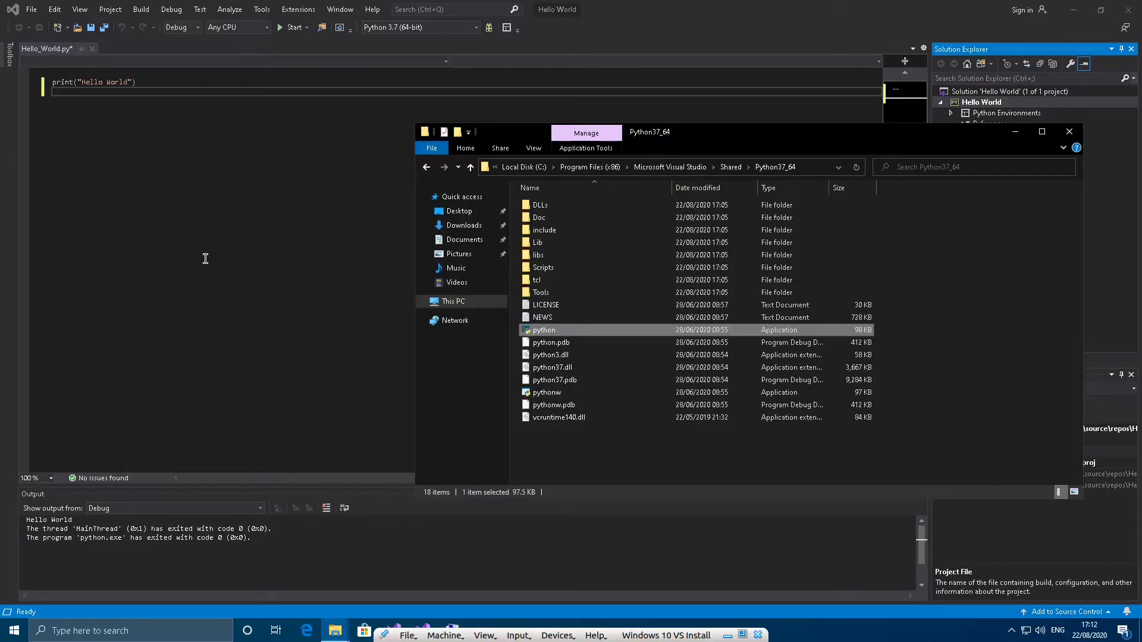
Copy the full location path from the python application's properties and close the properties.
right_click(583, 325)
left_click(603, 533)
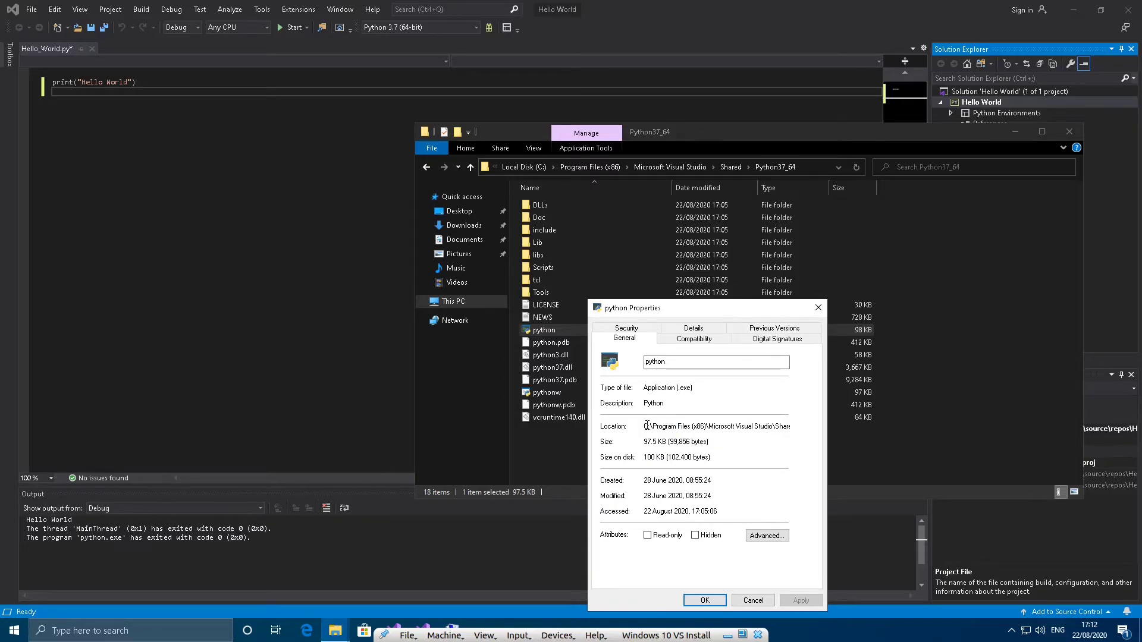
left_click_drag(646, 430, 874, 433)
key("ctrl+c")
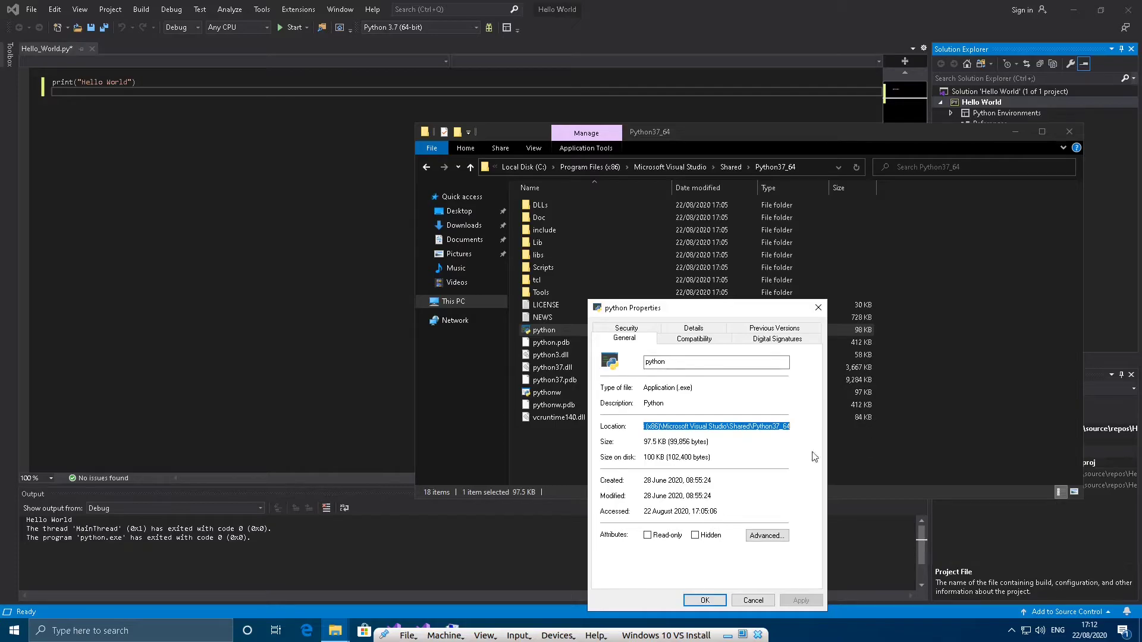
left_click(709, 602)
Add C:\Program Files (x86)\Microsoft Visual Studio\Shared\Python37_64 as a new entry in the system Path variable and confirm all dialogs.
left_click(452, 630)
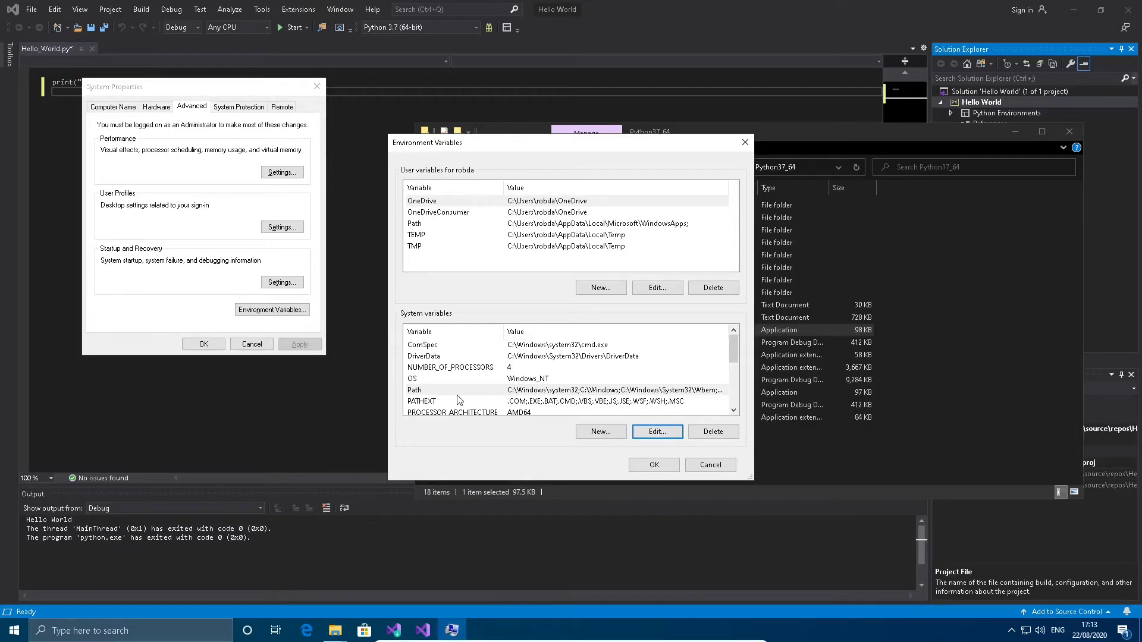
left_click(436, 391)
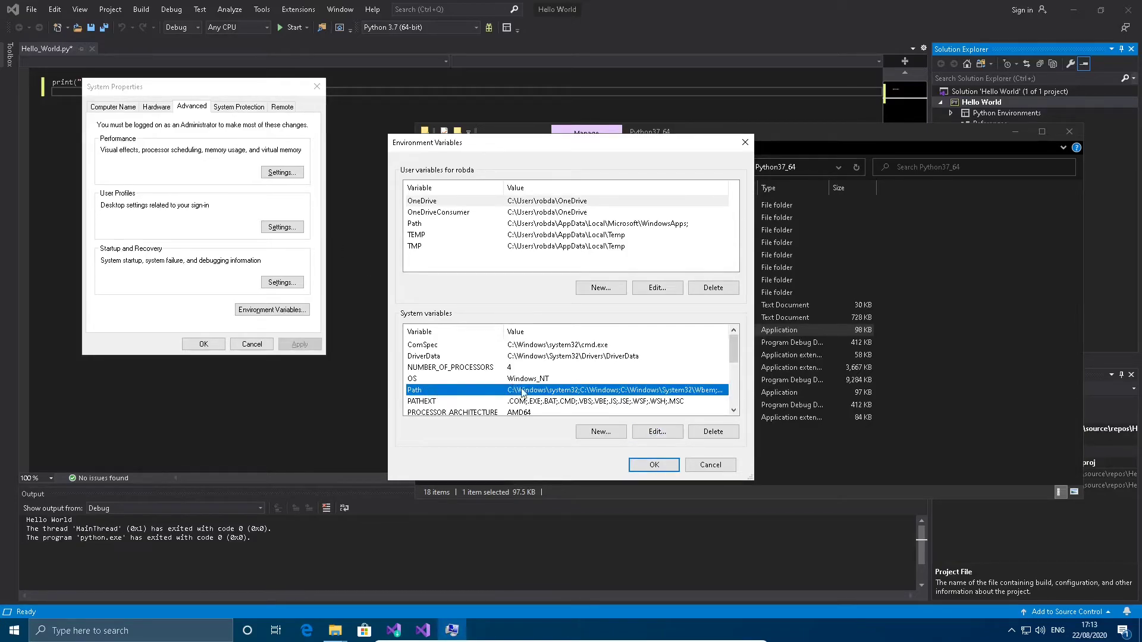
left_click(657, 431)
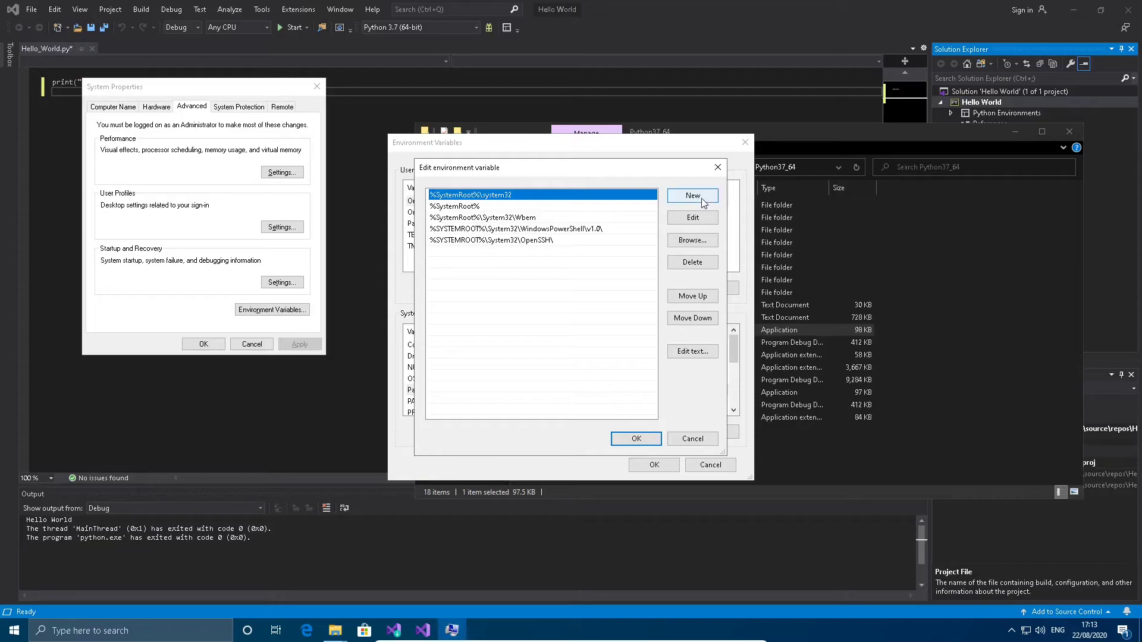
left_click(702, 198)
key("ctrl+v")
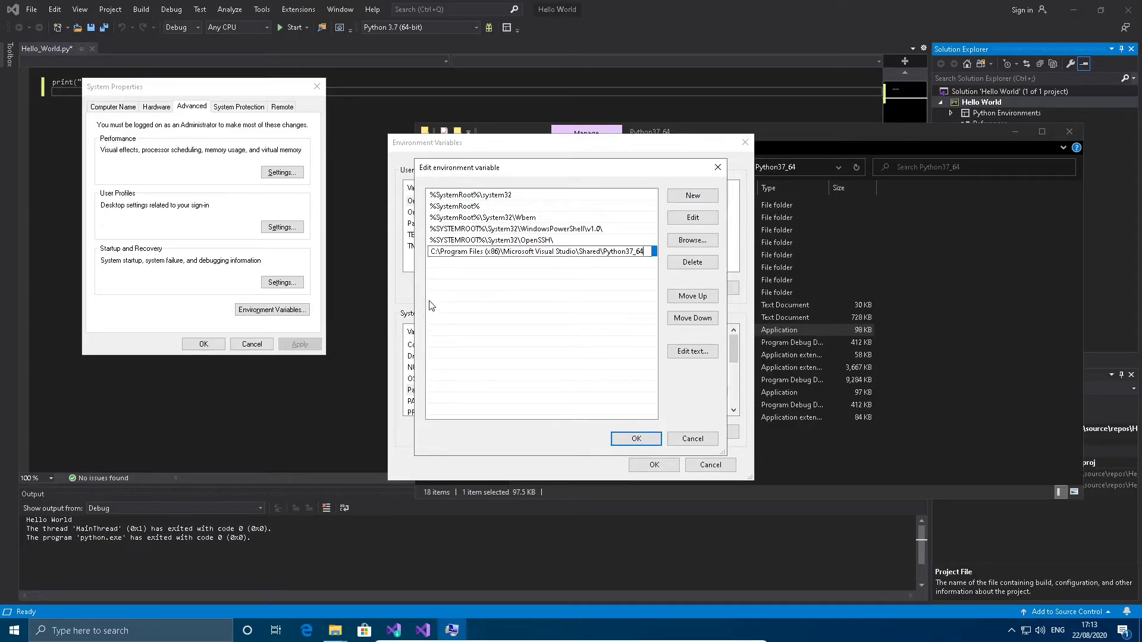
left_click(636, 439)
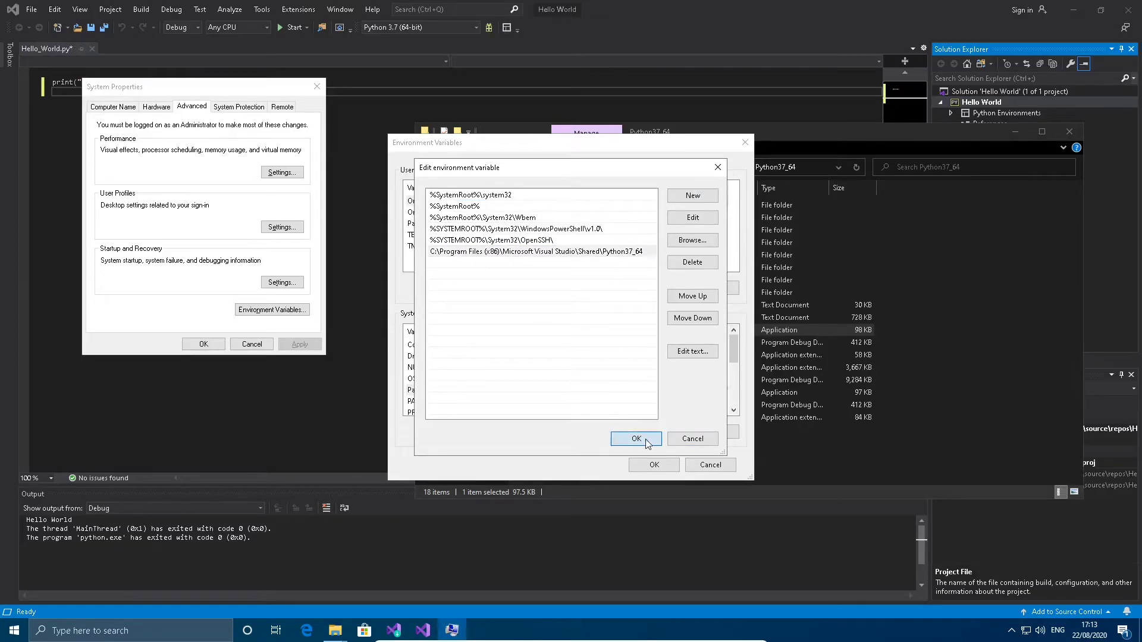
left_click(654, 464)
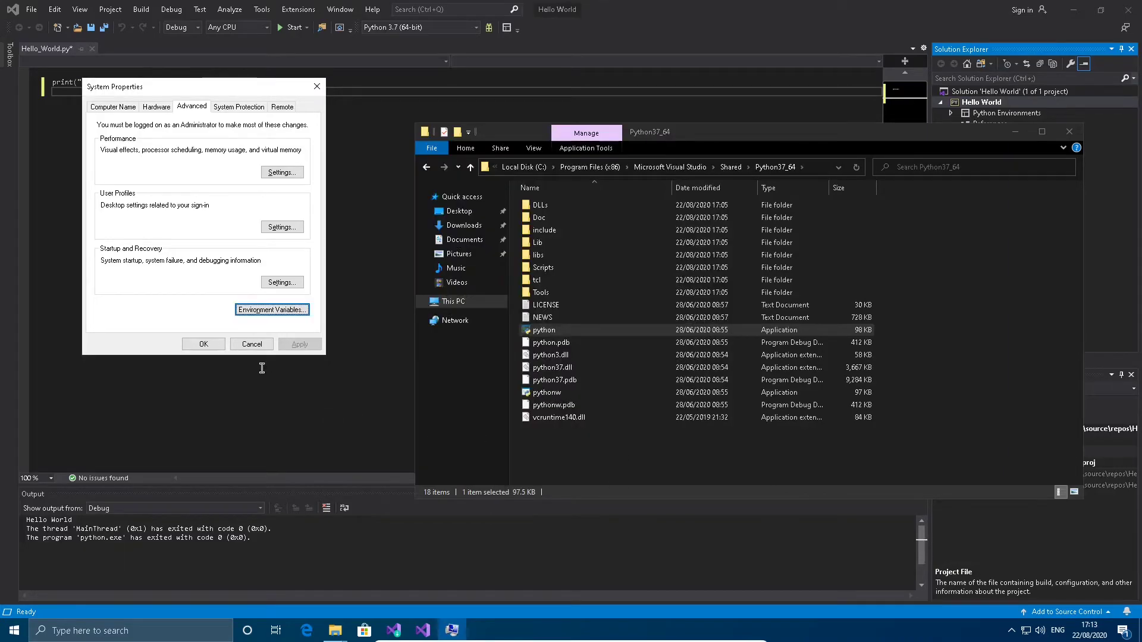
left_click(203, 344)
Open a new Command Prompt and start the Python interpreter with the python command.
left_click(14, 631)
type("cmd")
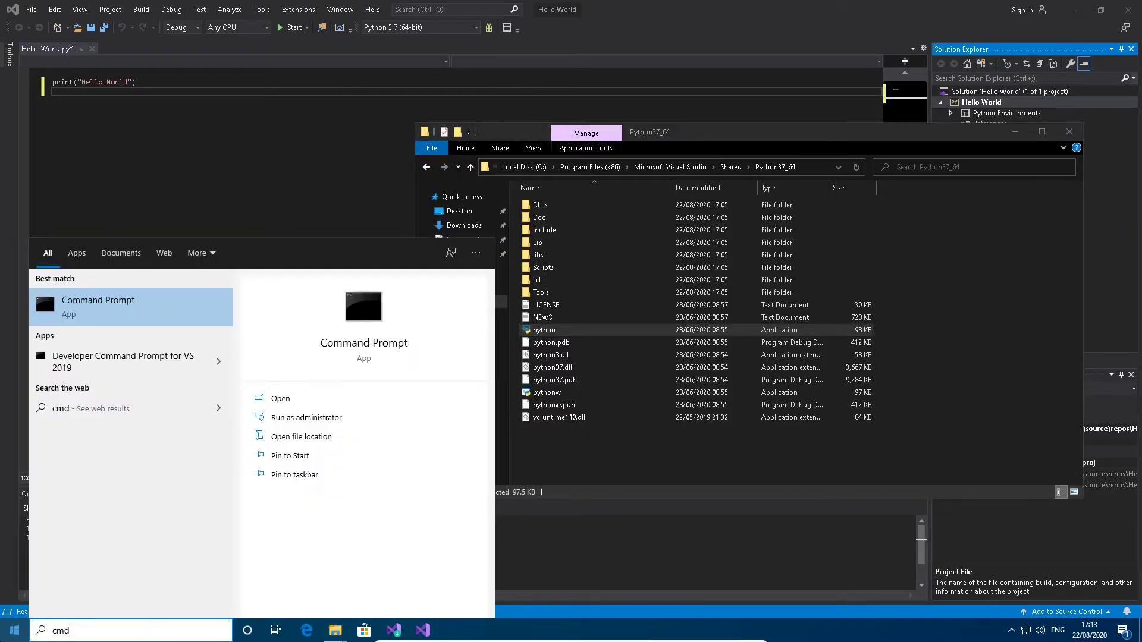
key("Return")
left_click(402, 272)
type("python")
key("Return")
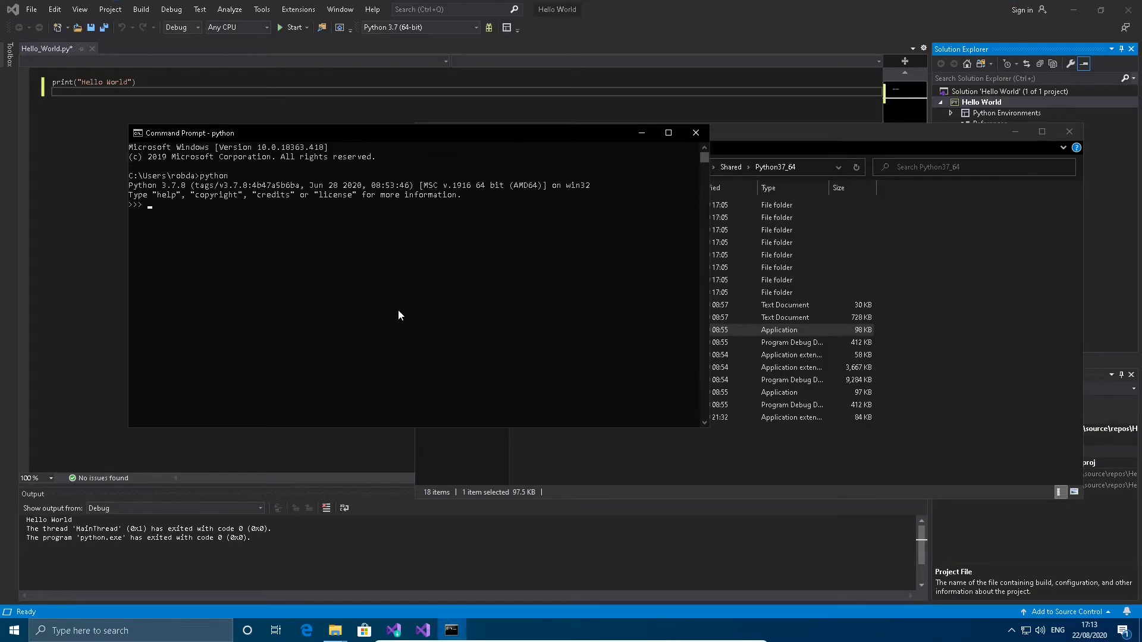
Select the python application in the Python37_64 folder, then close the Command Prompt and File Explorer windows.
left_click(1002, 409)
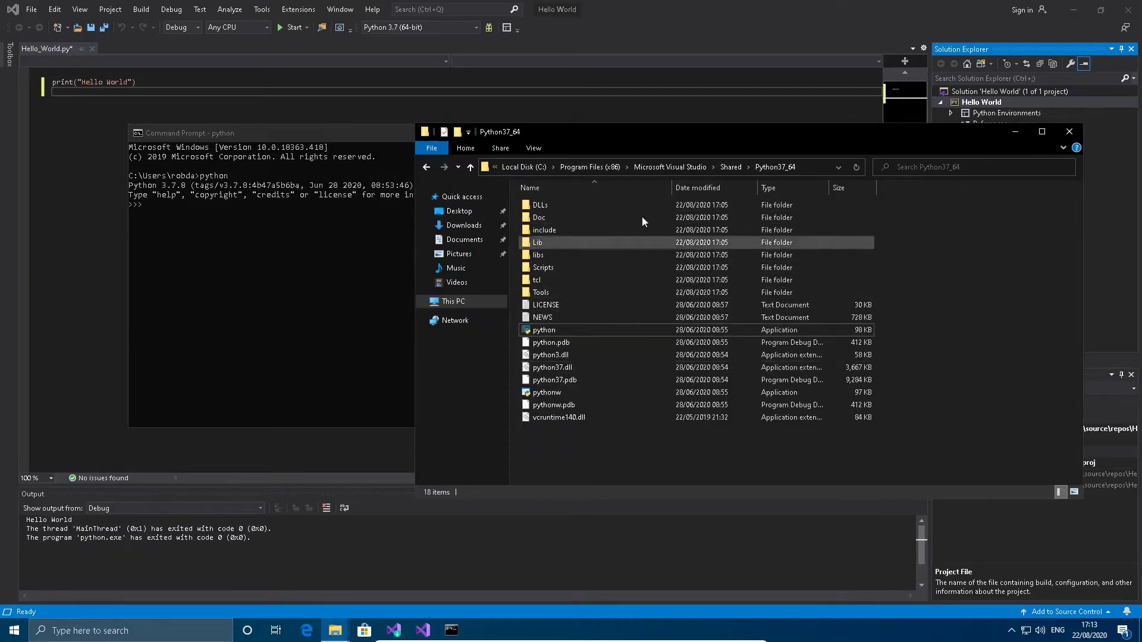
left_click(699, 328)
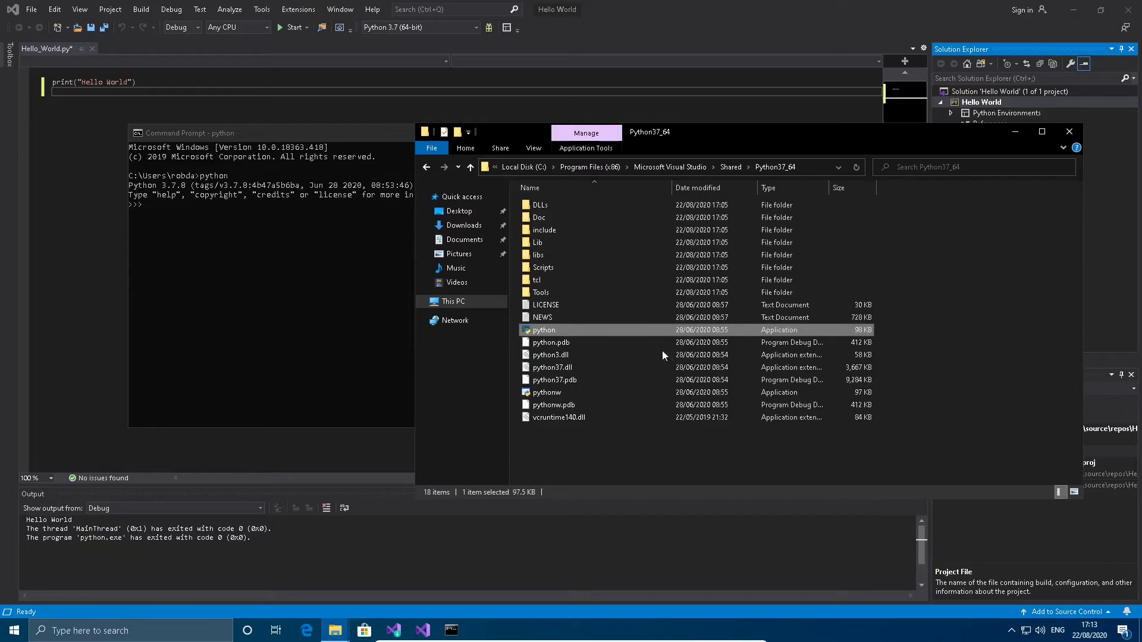
left_click(296, 298)
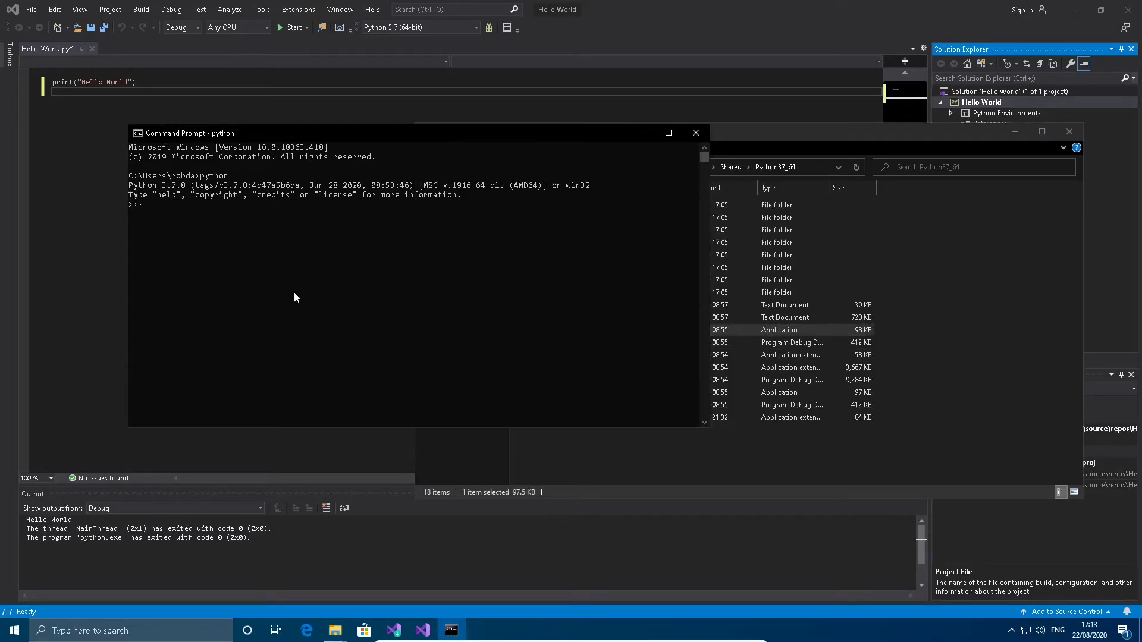
key("alt+F4")
key("alt+F4")
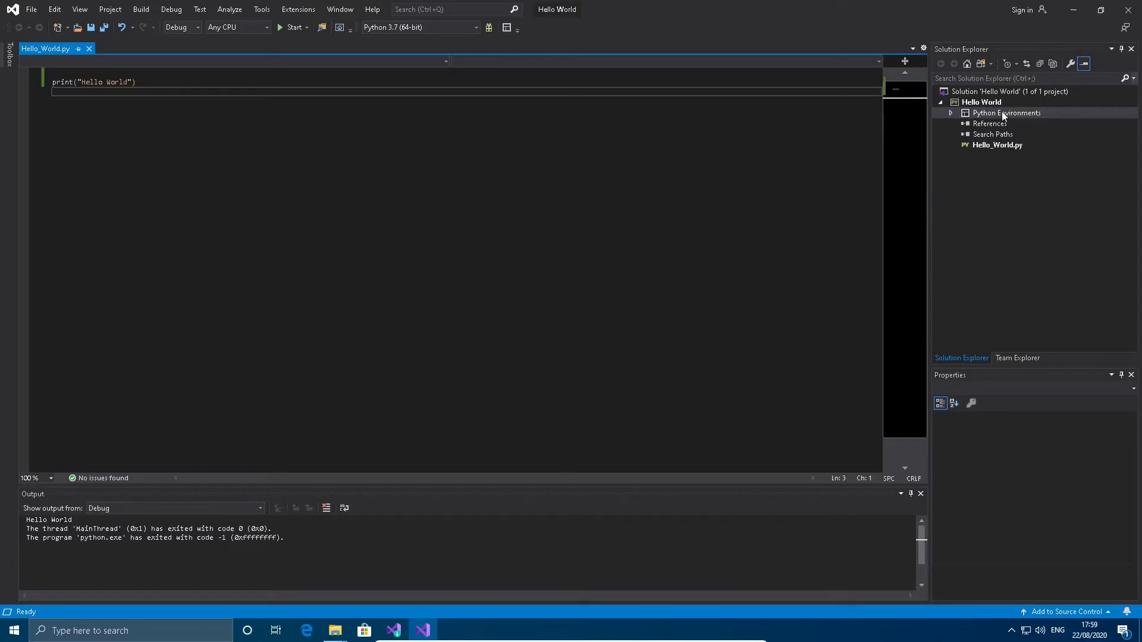
Examine the project's Python Environments and the packages listed under Python 3.7 (64-bit).
left_click(946, 113)
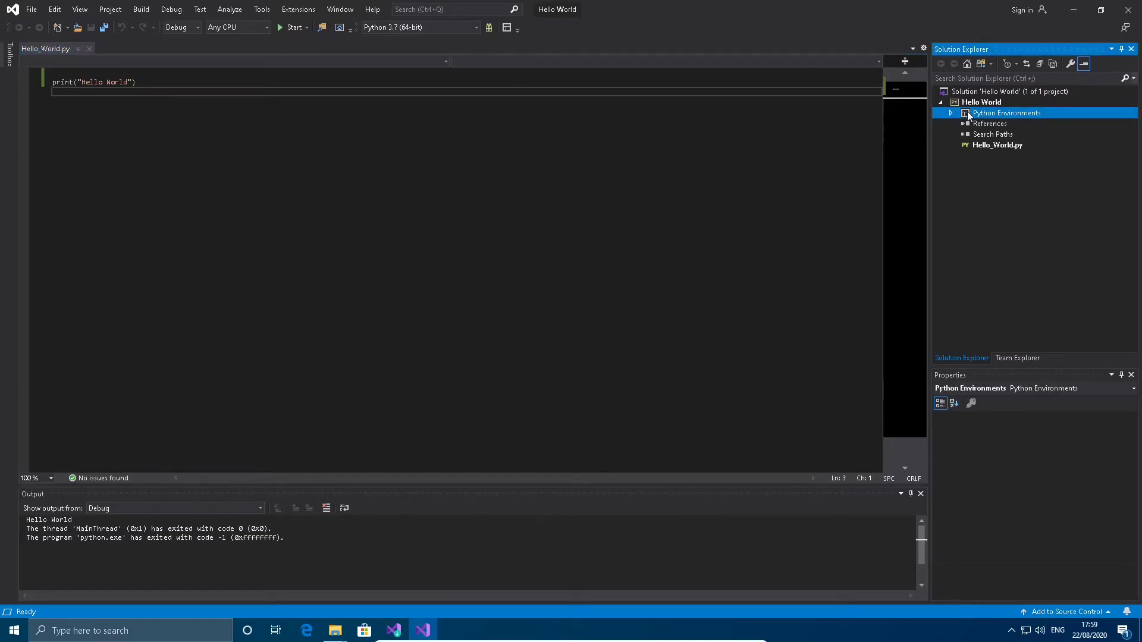
left_click(948, 113)
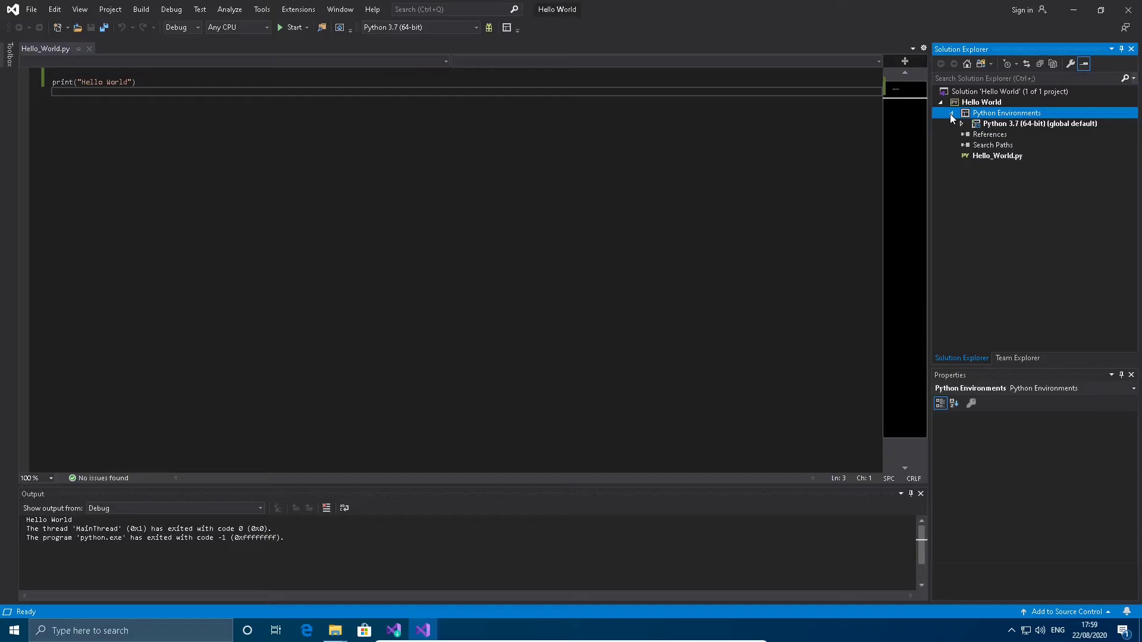
left_click(963, 125)
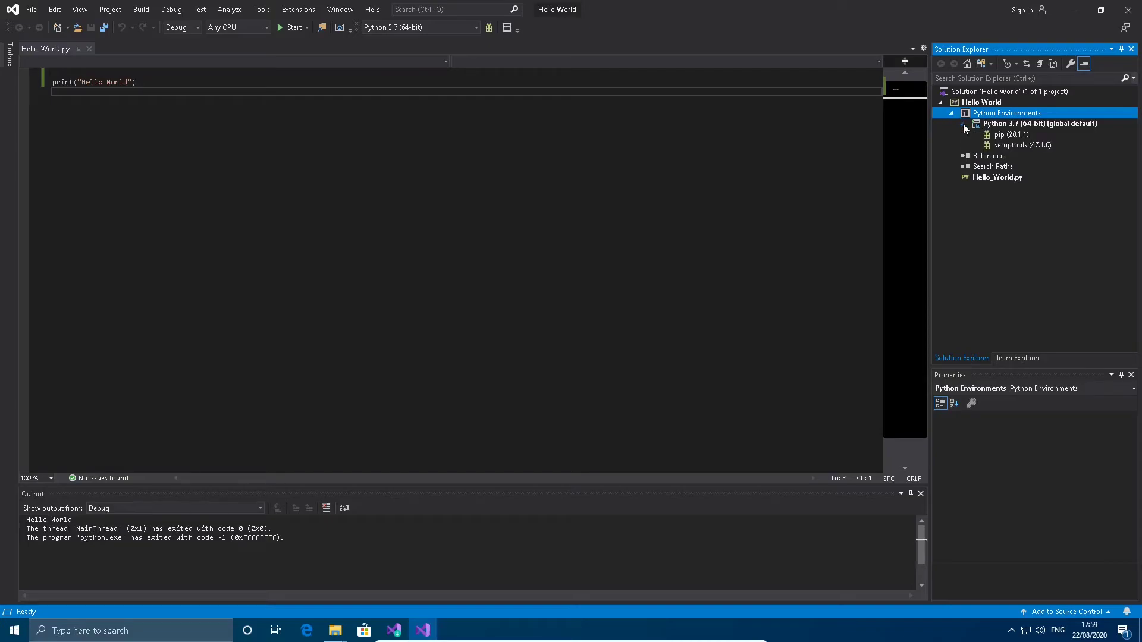
right_click(965, 229)
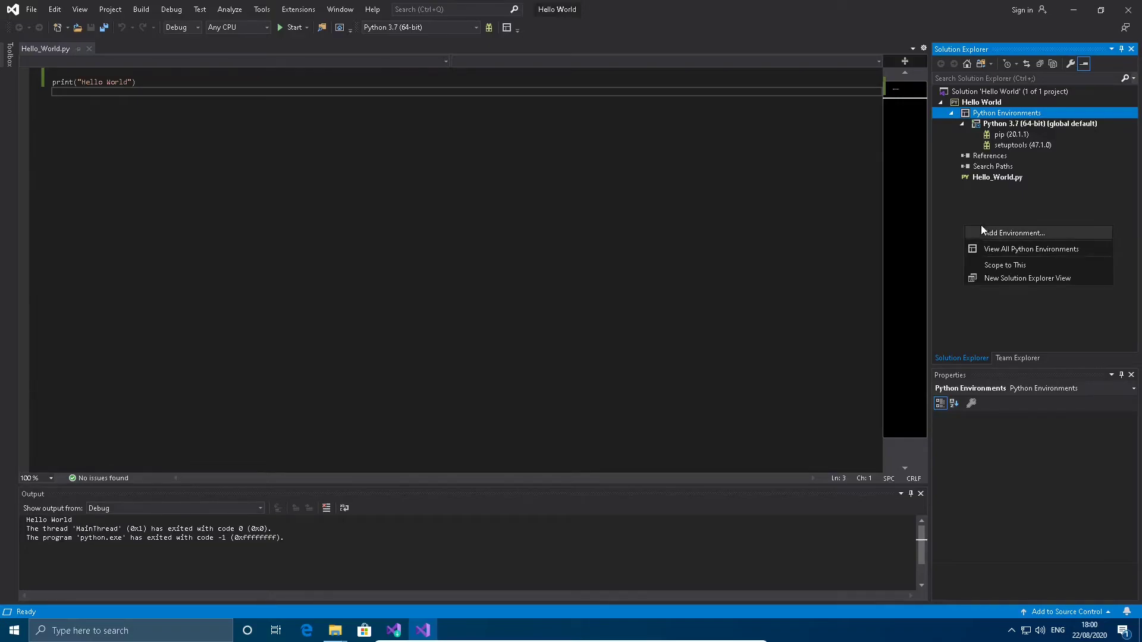
left_click(1014, 186)
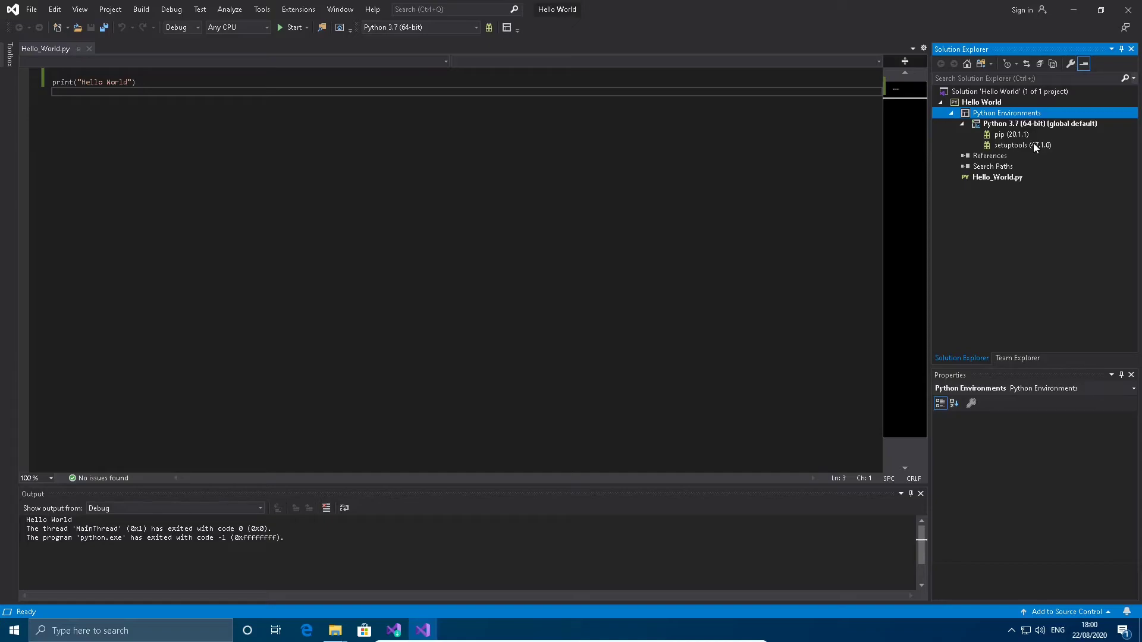
Create a virtual environment named env for the Hello World project with Python 3.7 (64-bit) as base interpreter, and dismiss the completion notification.
right_click(1019, 117)
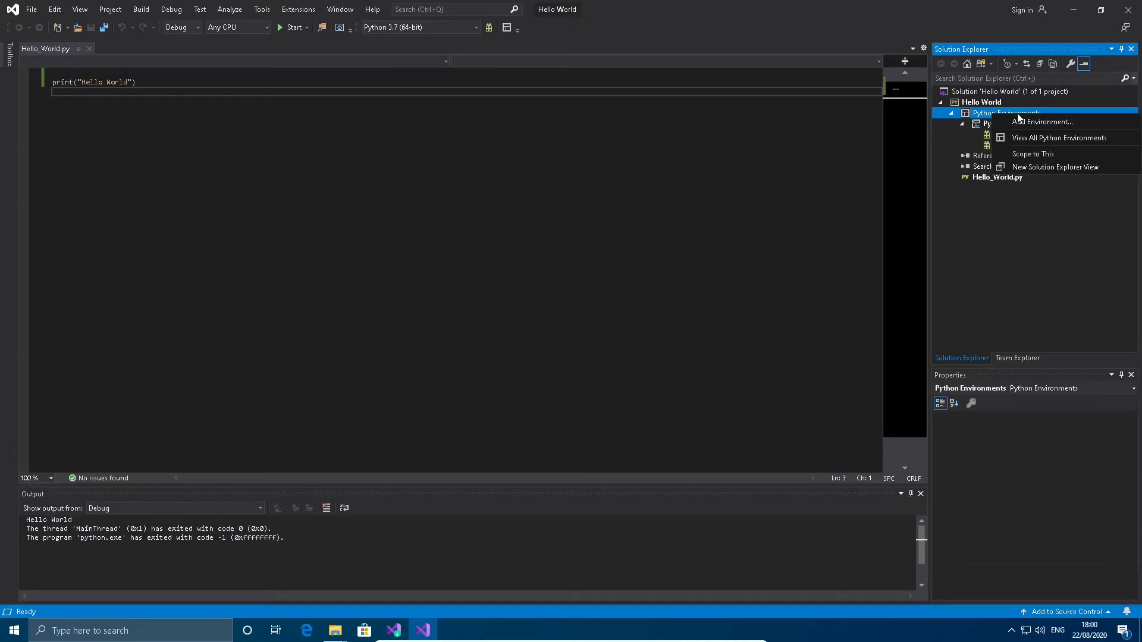
left_click(1022, 122)
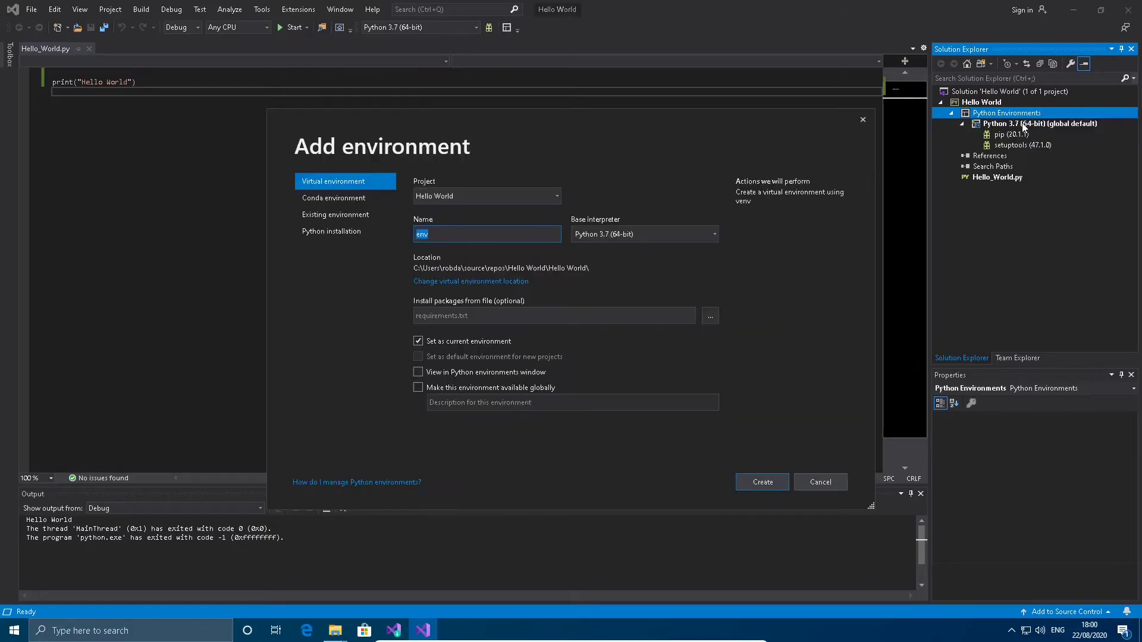
left_click(496, 234)
left_click(762, 483)
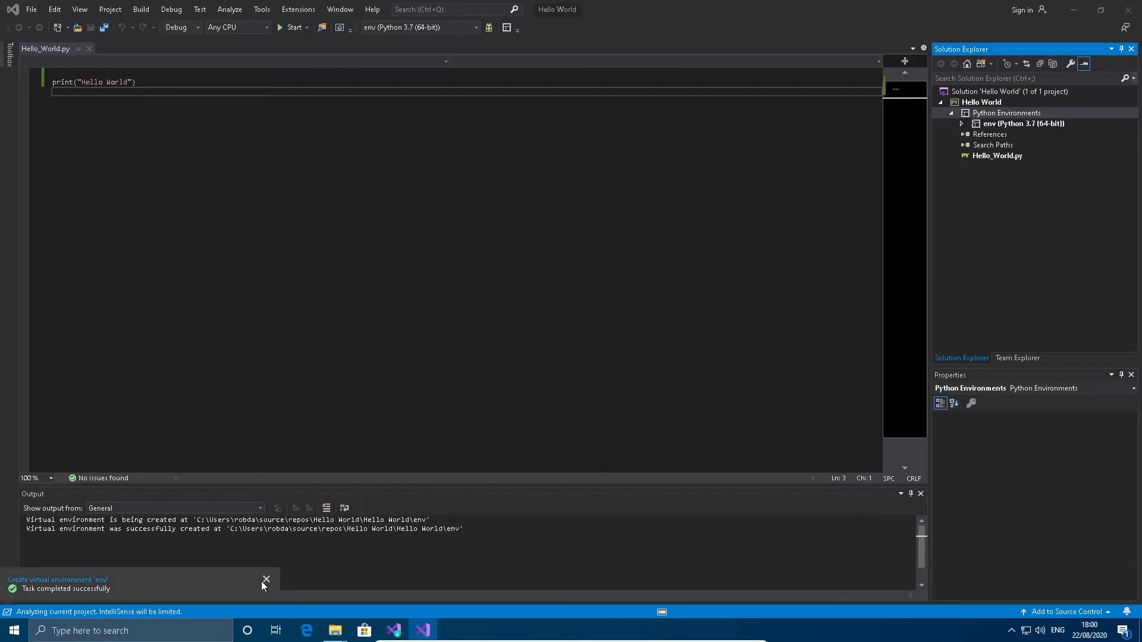
left_click(266, 580)
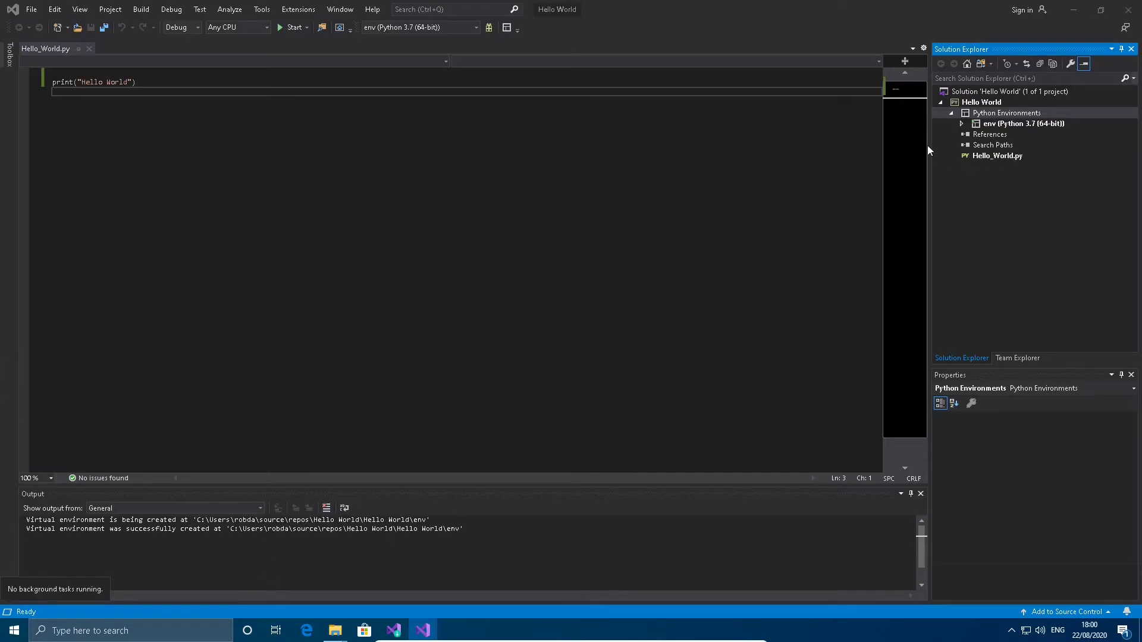
Expand the env (Python 3.7 (64-bit)) environment to examine its installed packages and the commands available for it.
left_click(1010, 125)
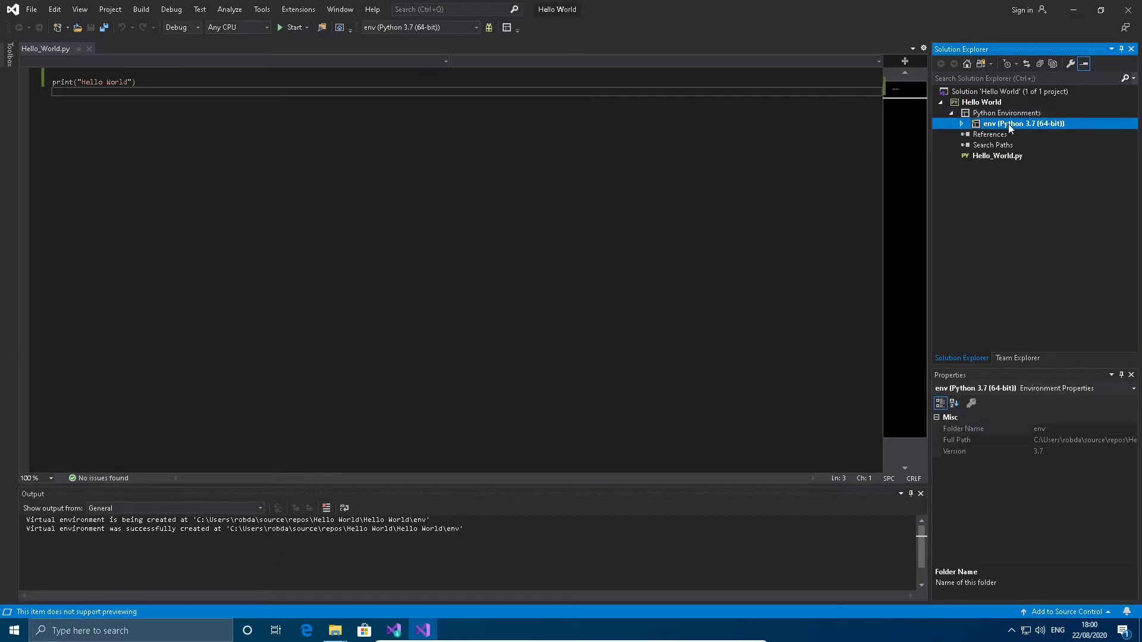
left_click(962, 124)
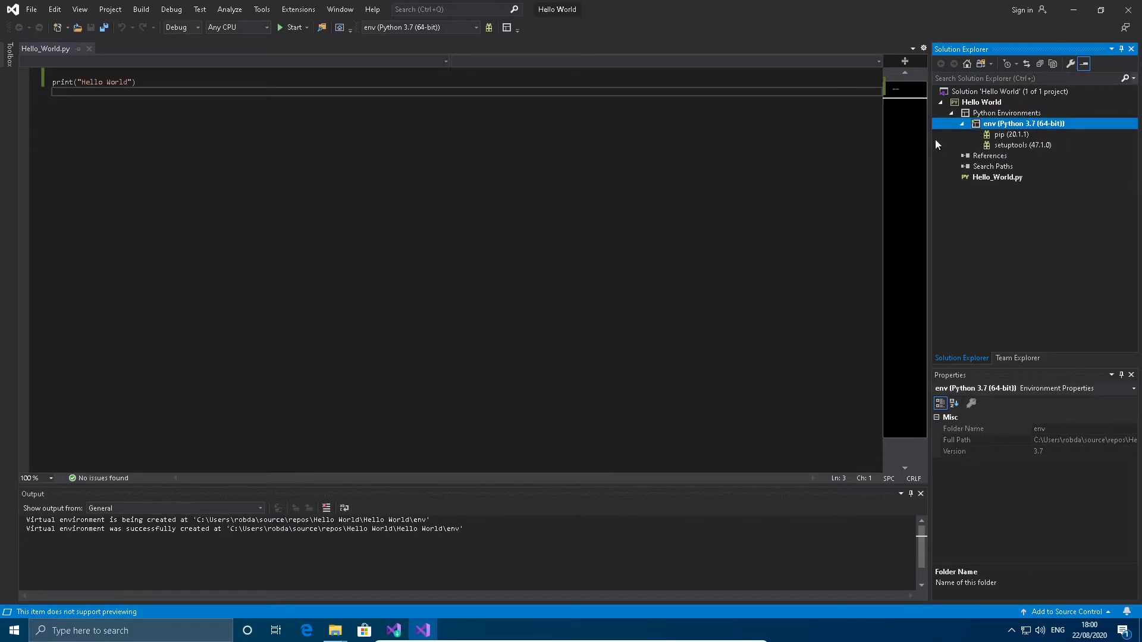
right_click(1002, 130)
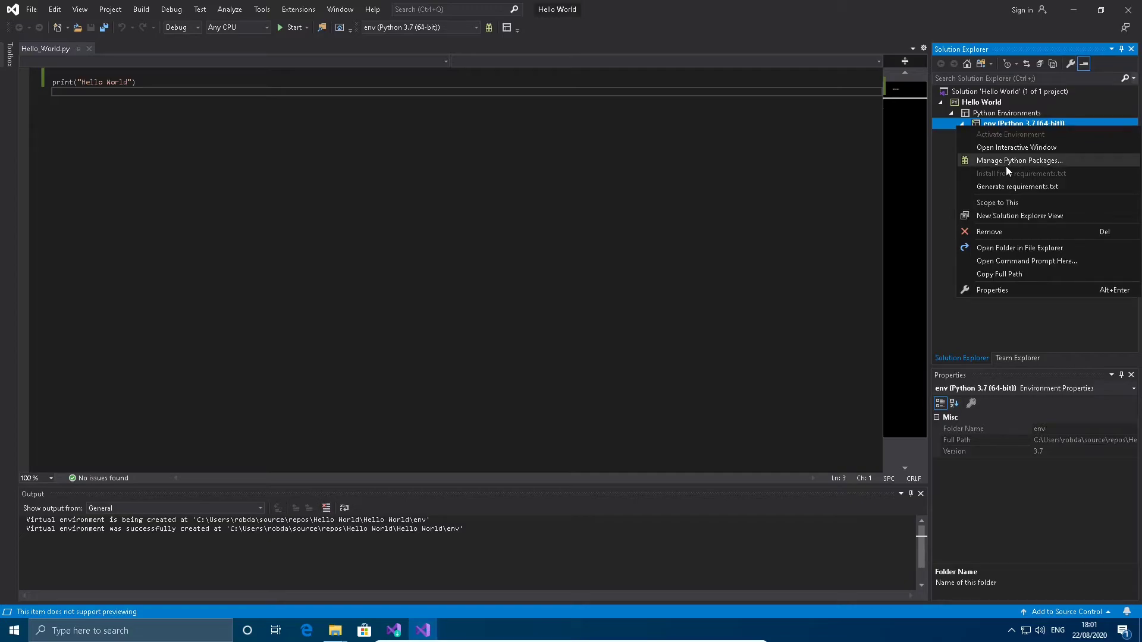
left_click(647, 127)
Open a Command Prompt, start the Python interpreter with python, and try to import numpy.
left_click(5, 635)
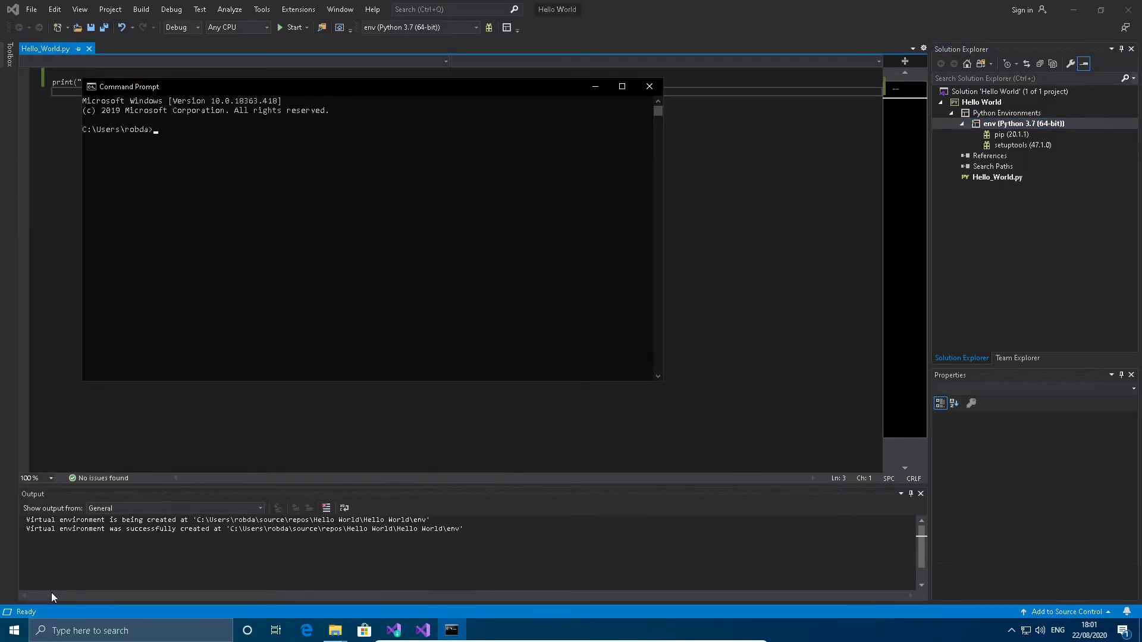
type("python")
key("Return")
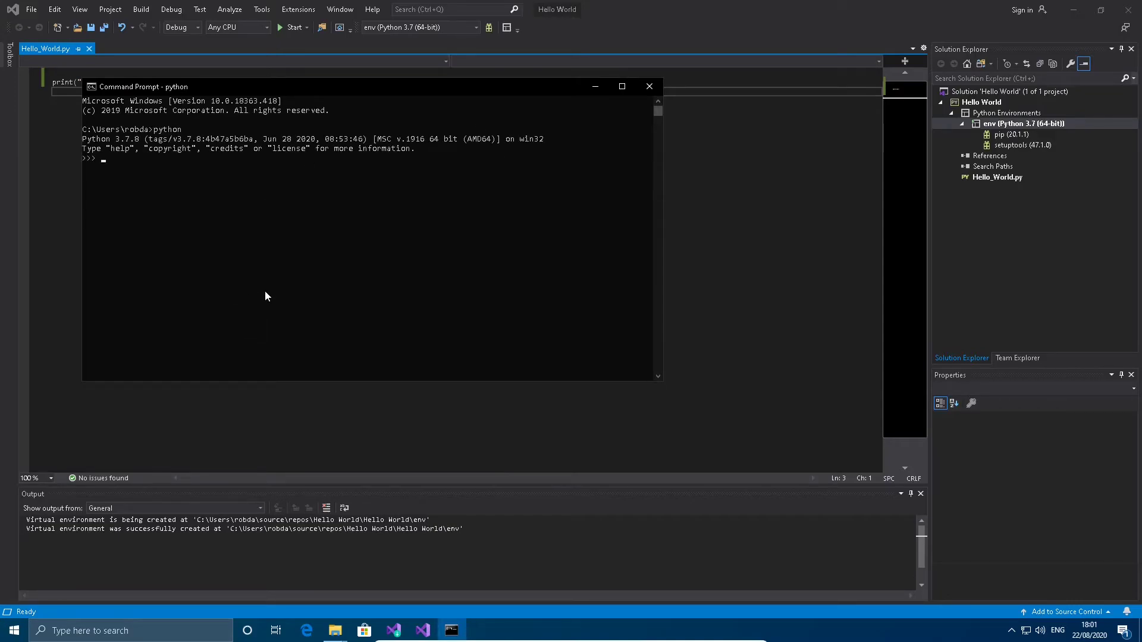
type("import numpty")
key("BackSpace")
key("BackSpace")
type("yu")
key("BackSpace")
key("Return")
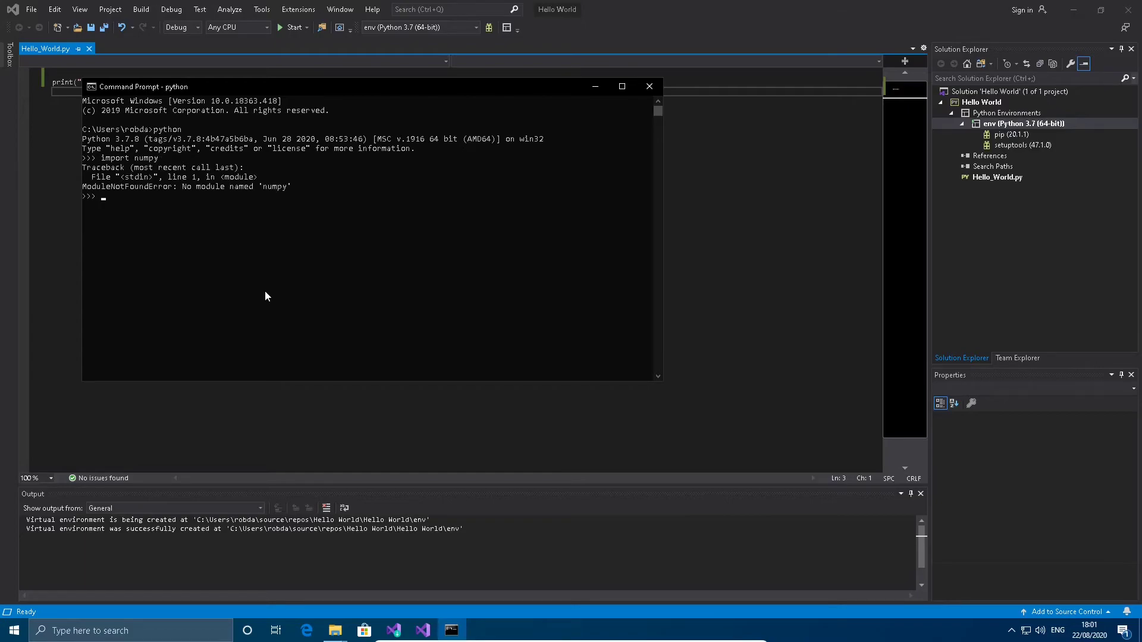
Return to Visual Studio, open package management for the env environment, and search its PyPI packages for numpy.
left_click(331, 180)
left_click(821, 262)
left_click(1033, 117)
right_click(1011, 127)
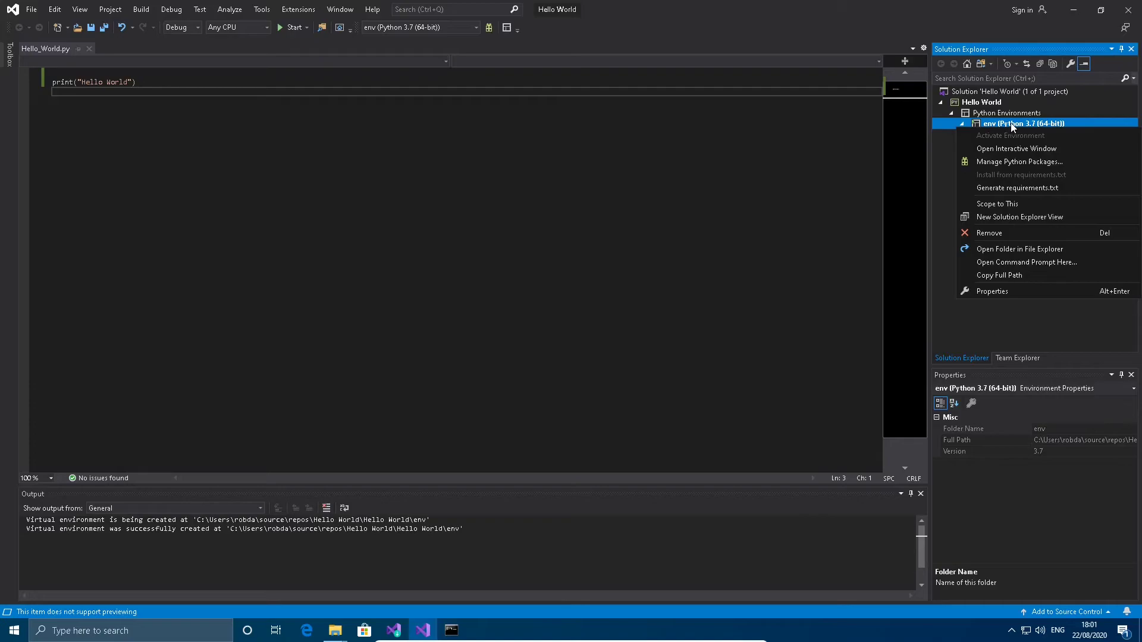
left_click(1027, 162)
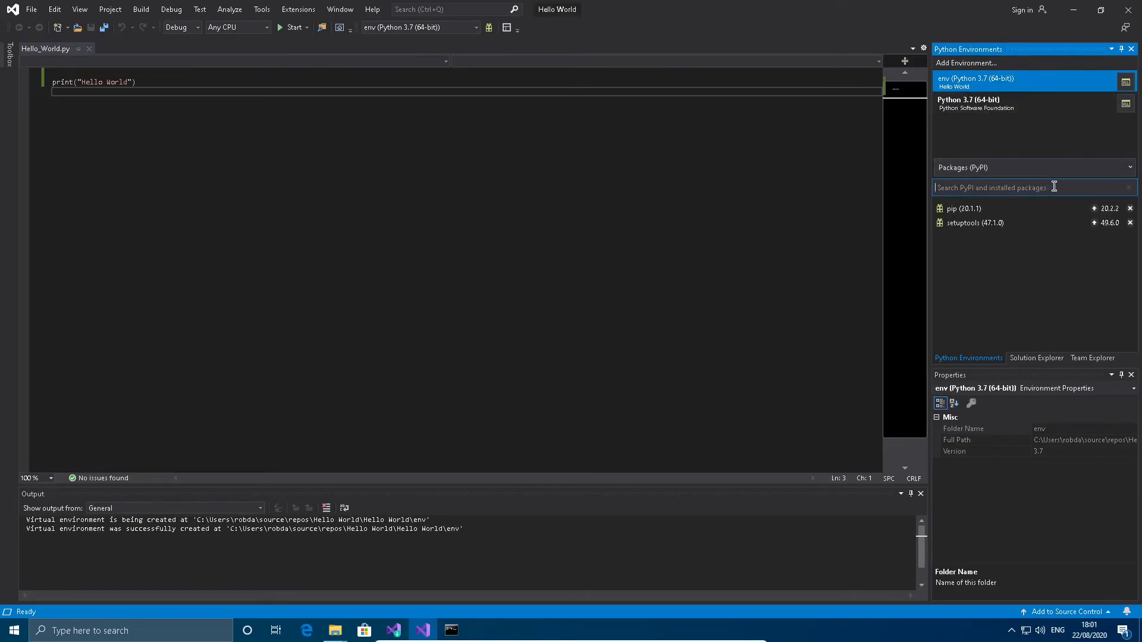
type("num,")
type("py")
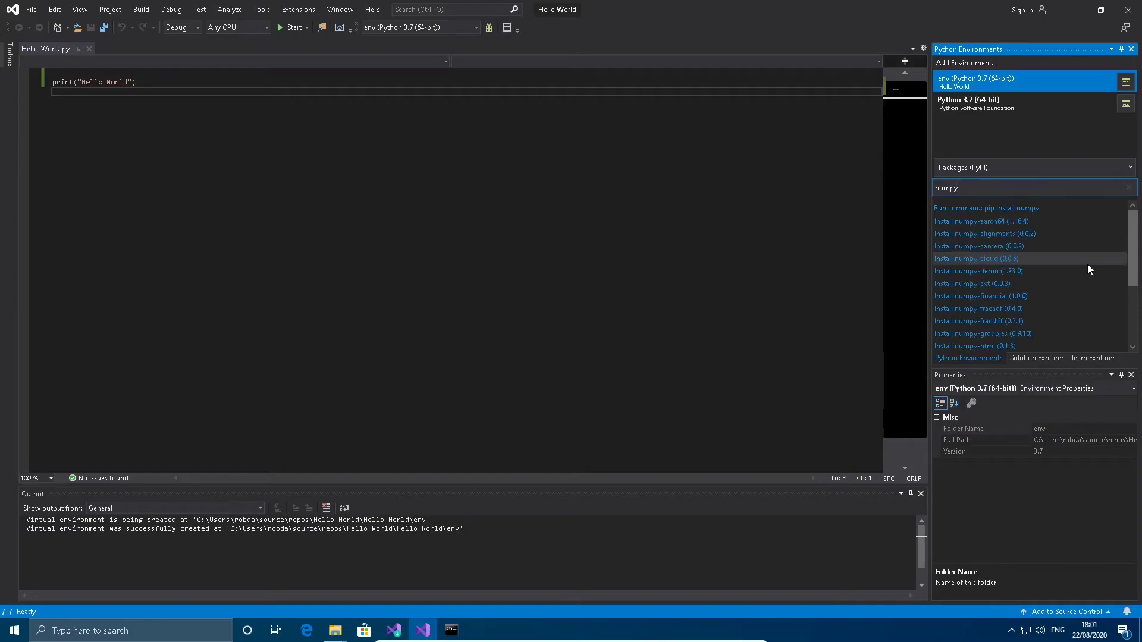
Install numpy into the env environment with the pip install numpy command and follow the installation output.
scroll(1087, 270, "down", 3)
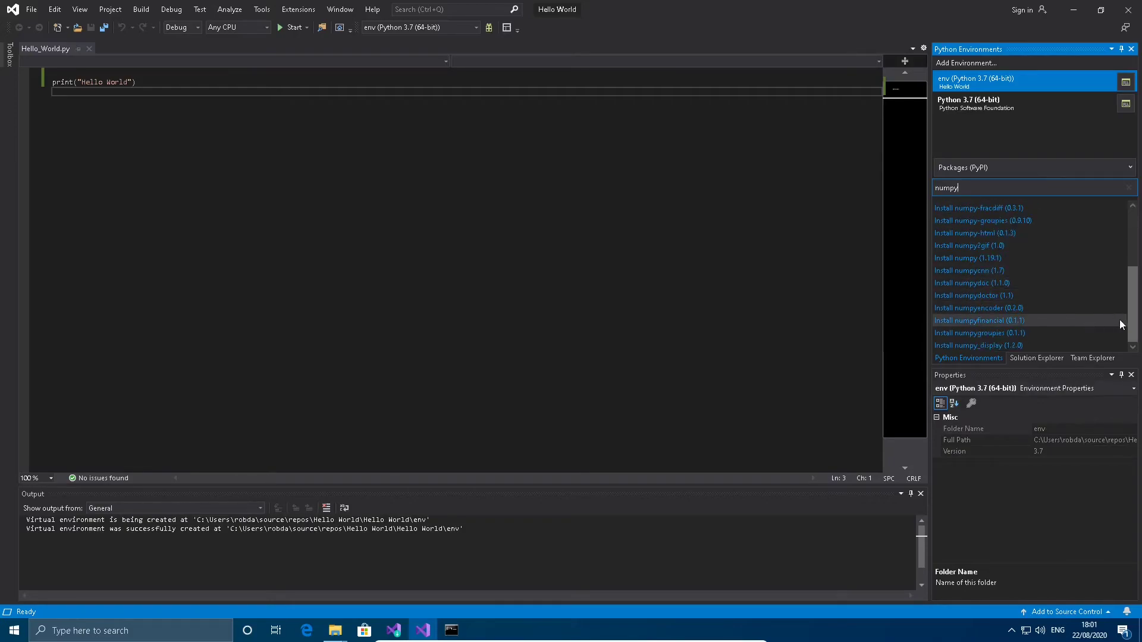
left_click(1128, 311)
mouse_move(1132, 313)
left_mouse_down()
mouse_move(1132, 298)
mouse_move(1132, 323)
left_mouse_up()
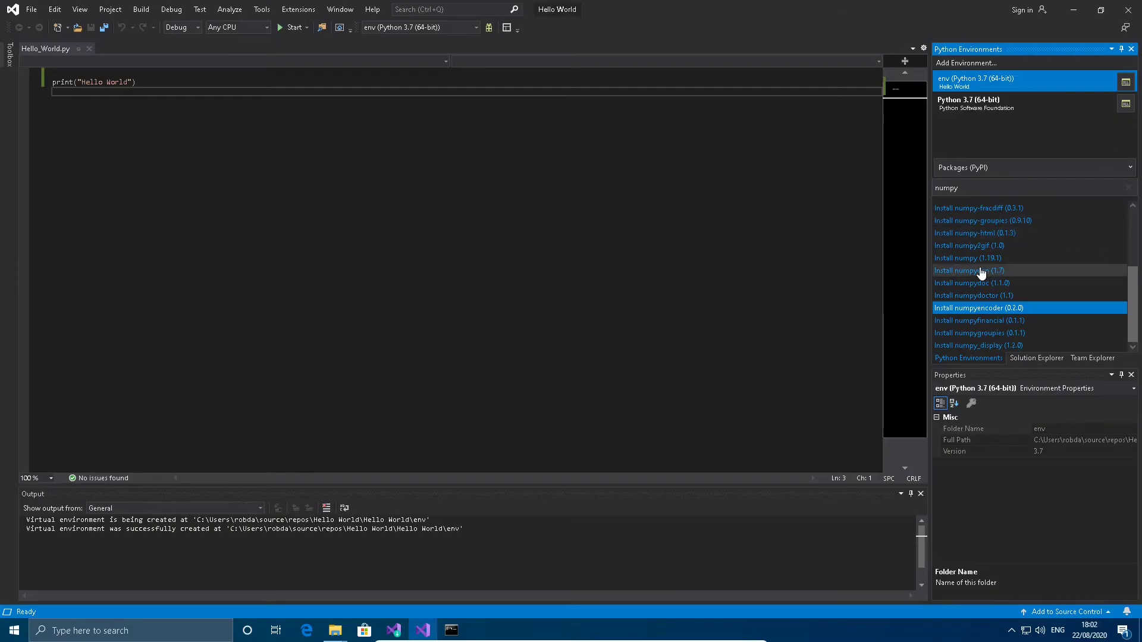
scroll(1023, 256, "up", 3)
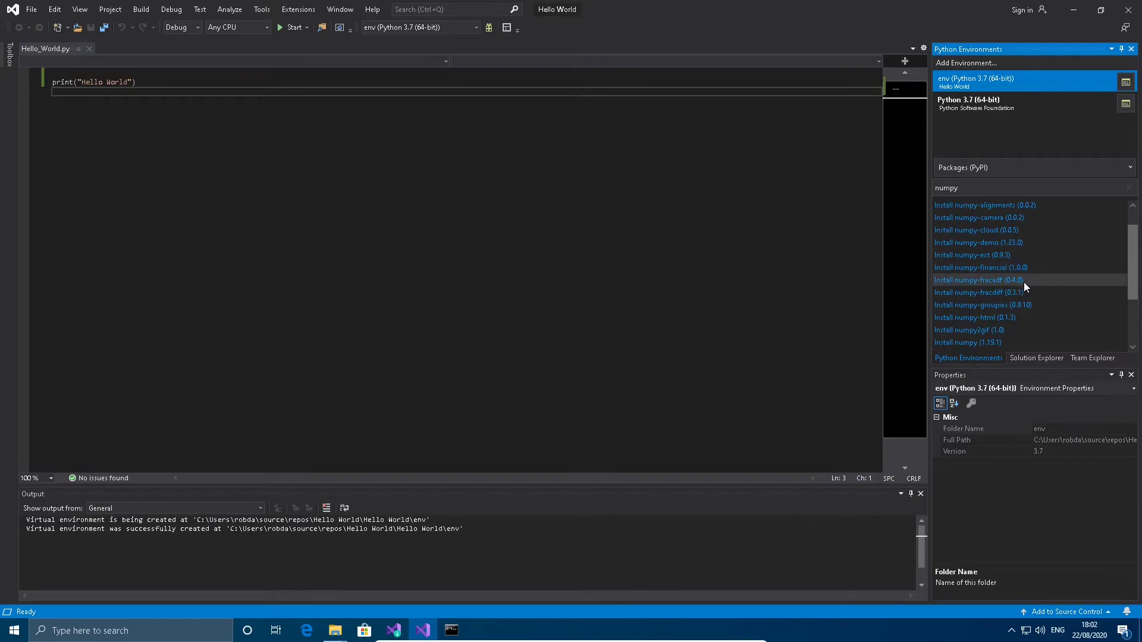
scroll(1024, 282, "up", 1)
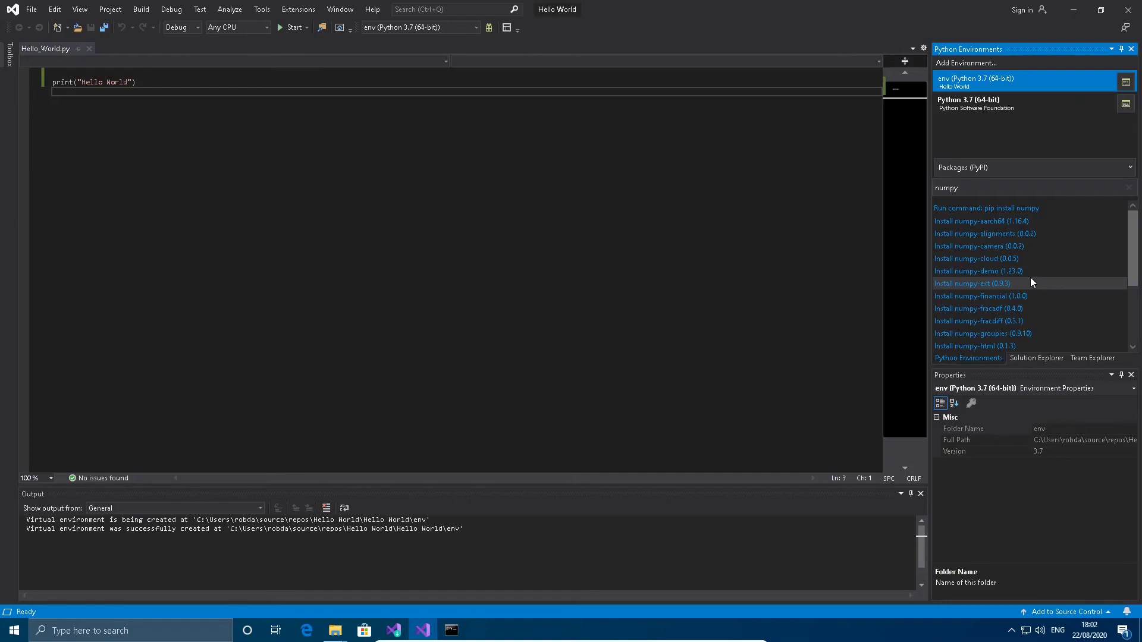
left_click(1028, 210)
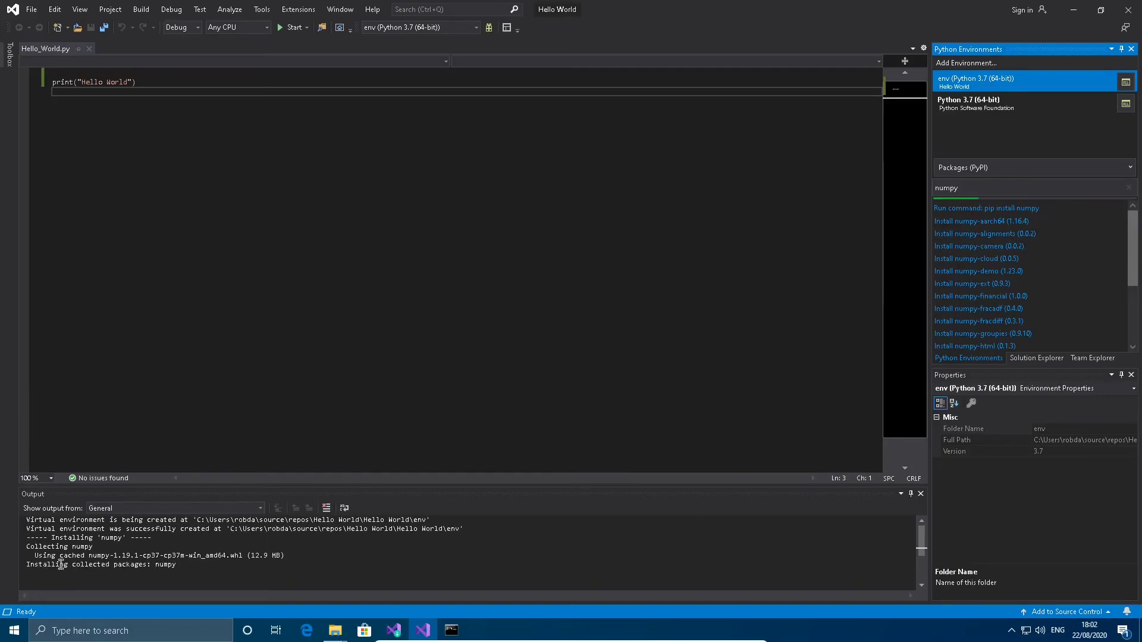
scroll(121, 544, "down", 1)
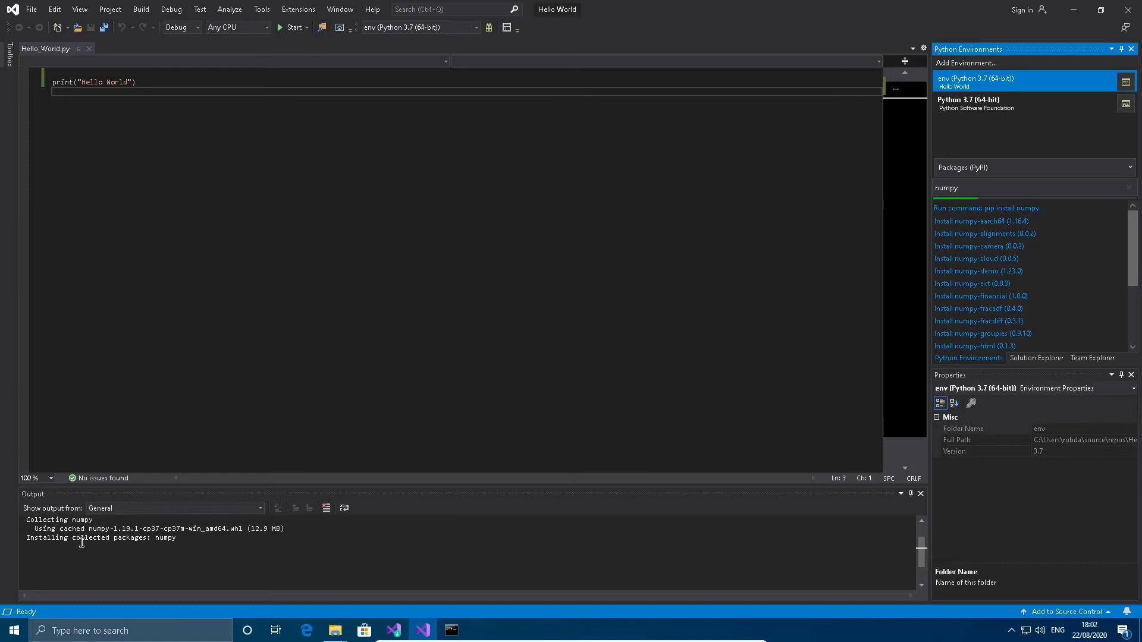
scroll(161, 548, "up", 1)
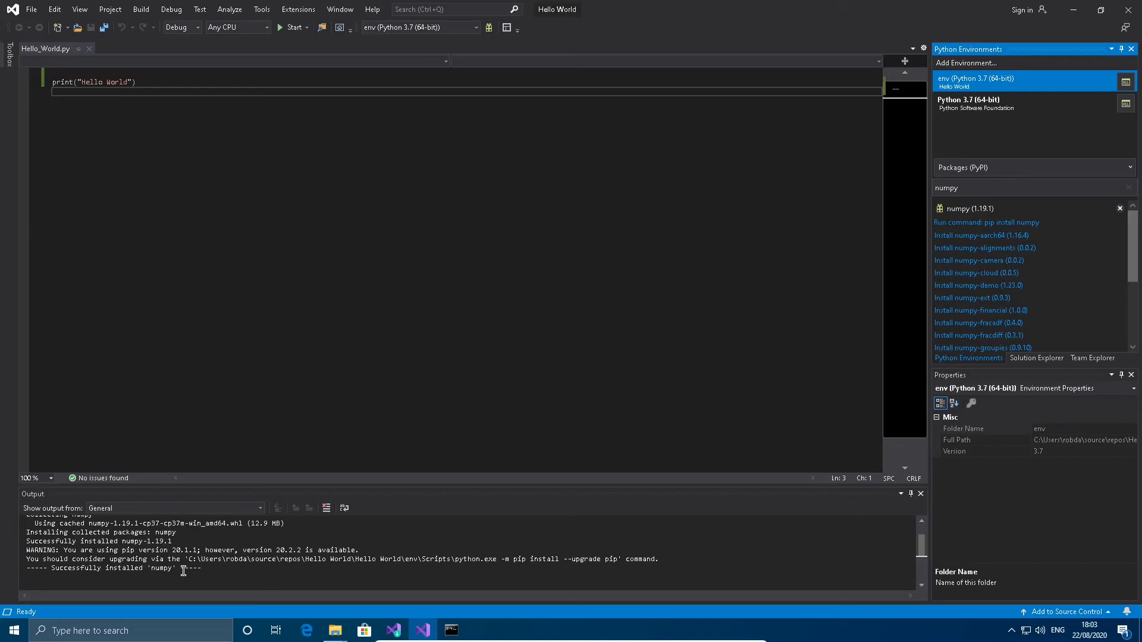
Add import numpy as np above the print statement in Hello_World.py, then save and run the program, closing its console.
left_click(141, 71)
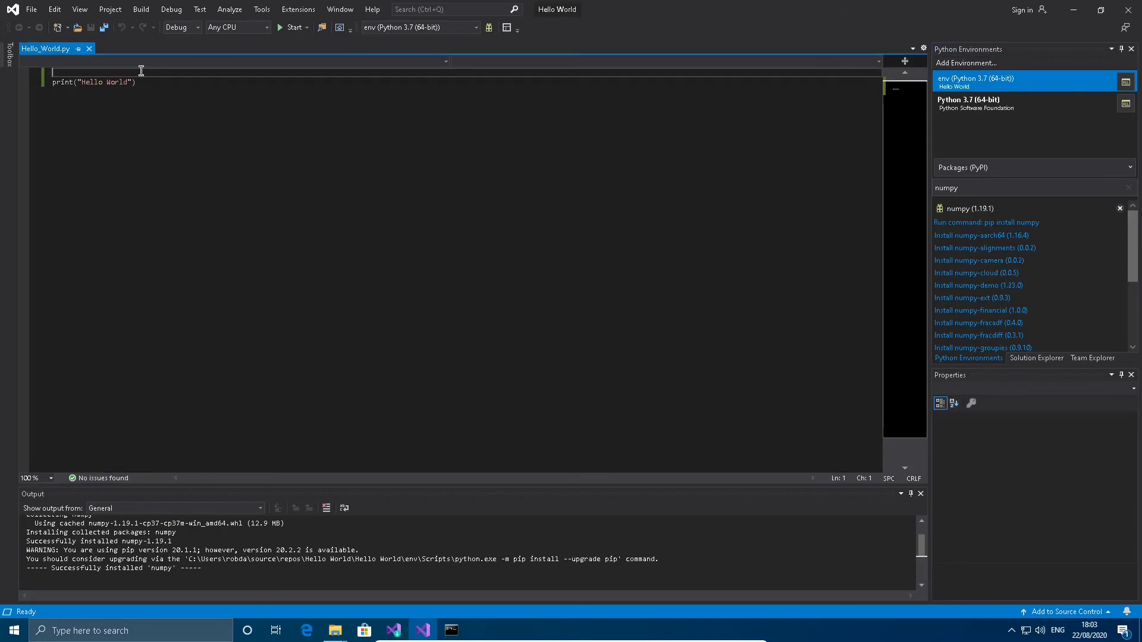
type("import numpy as nmp")
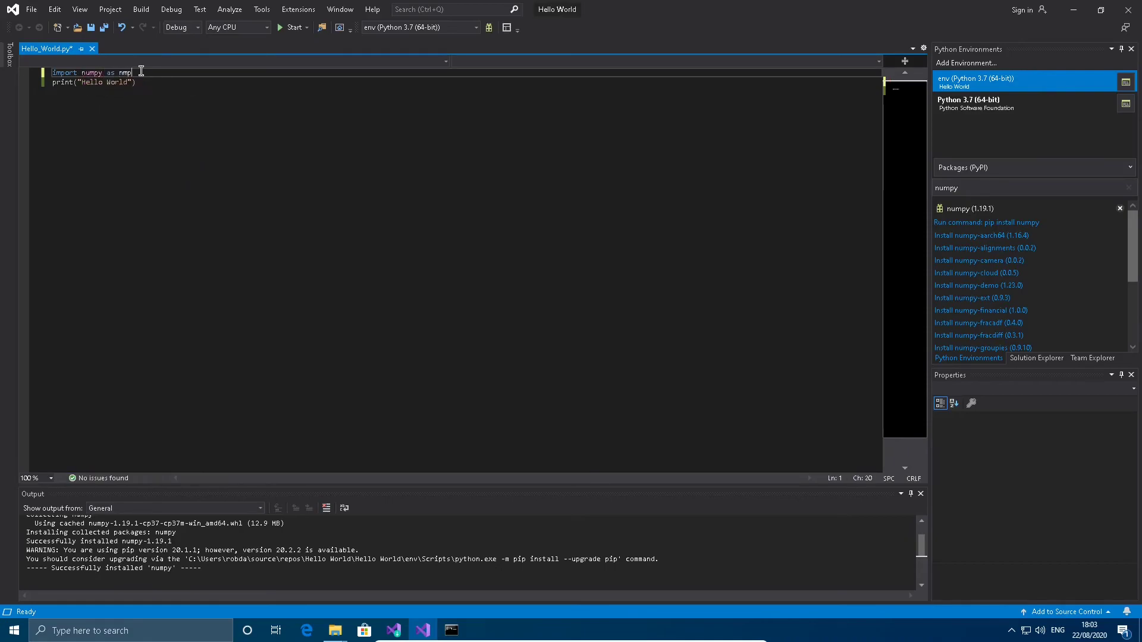
key("BackSpace")
key("BackSpace")
type("p")
key("ctrl+s")
key("BackSpace")
left_click(291, 31)
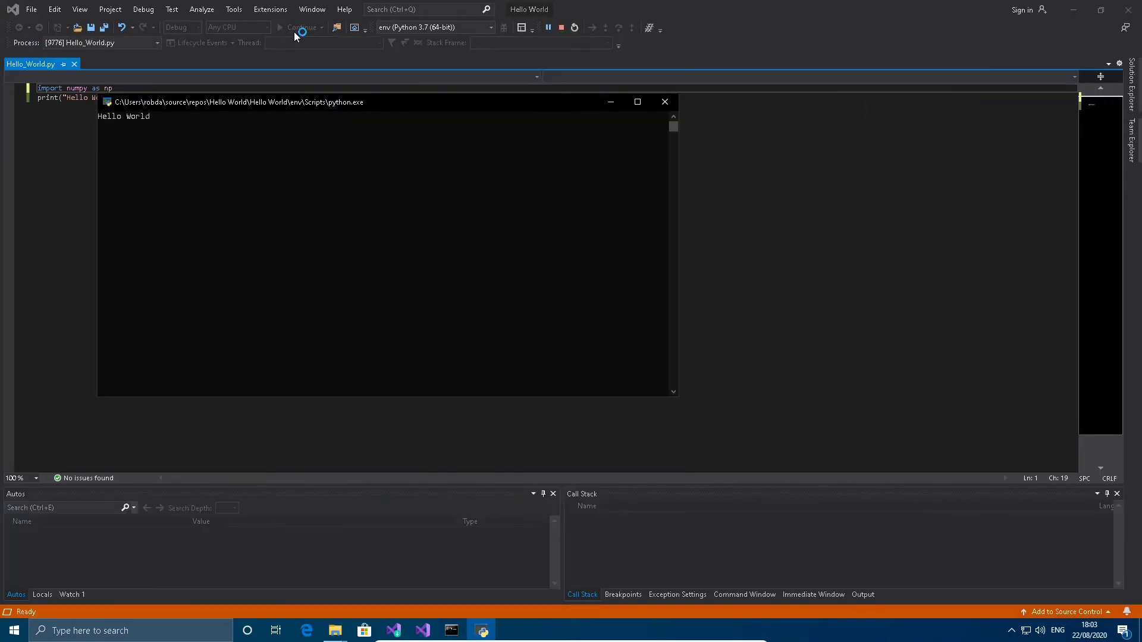
key("Return")
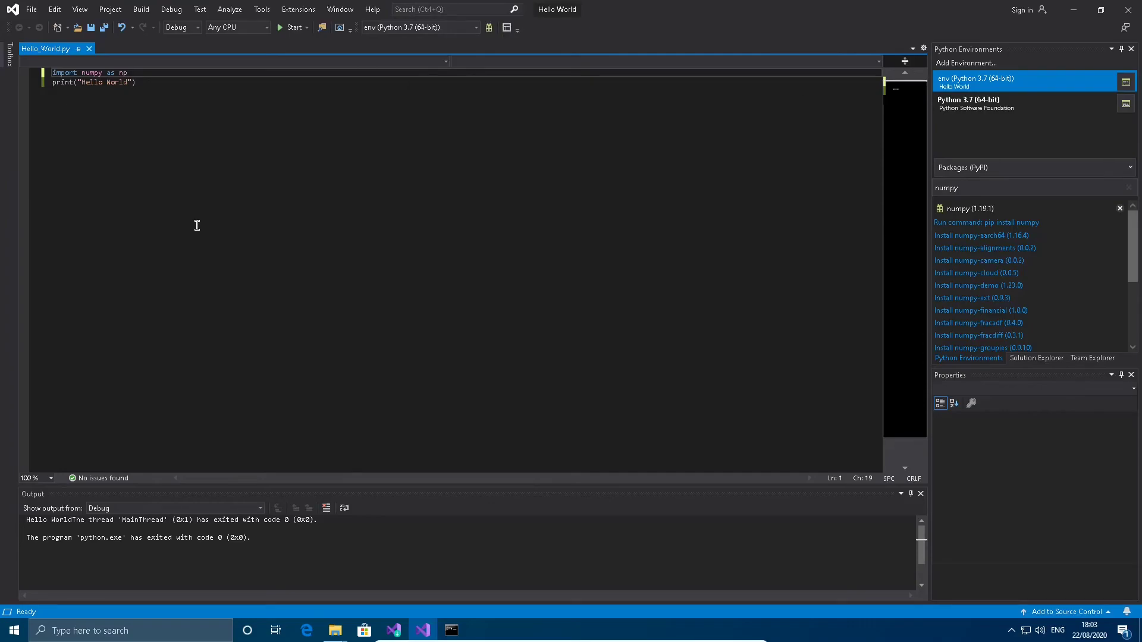
Try import numpy again in the open Command Prompt Python session, then close it and return to the Hello_World.py code.
left_click(461, 625)
left_click(360, 291)
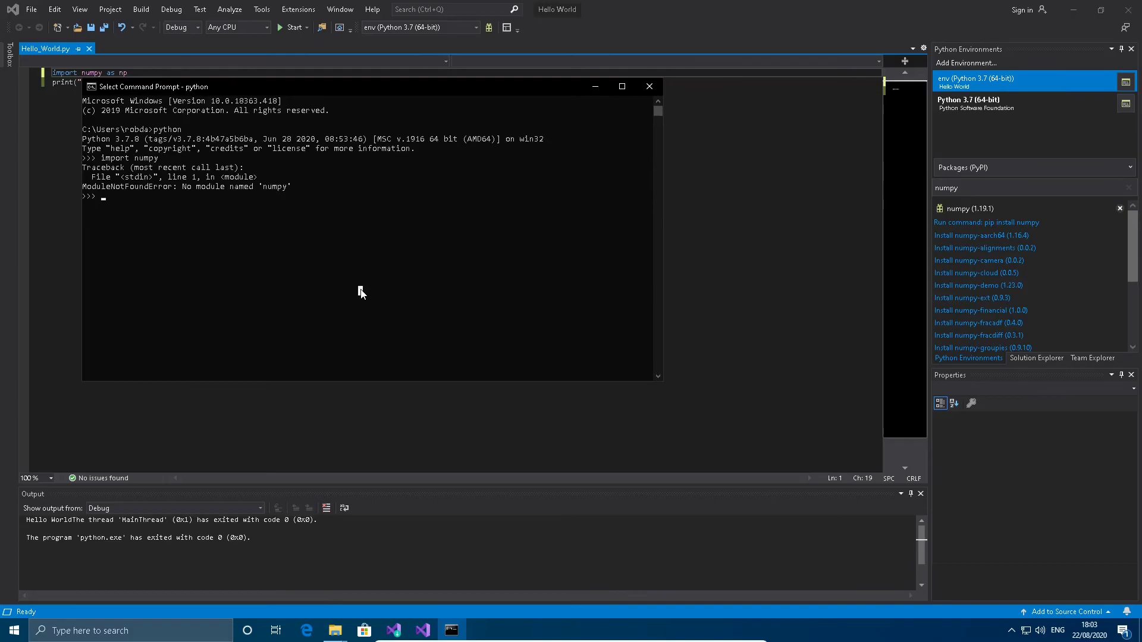
type("import nu,mpy")
key("Return")
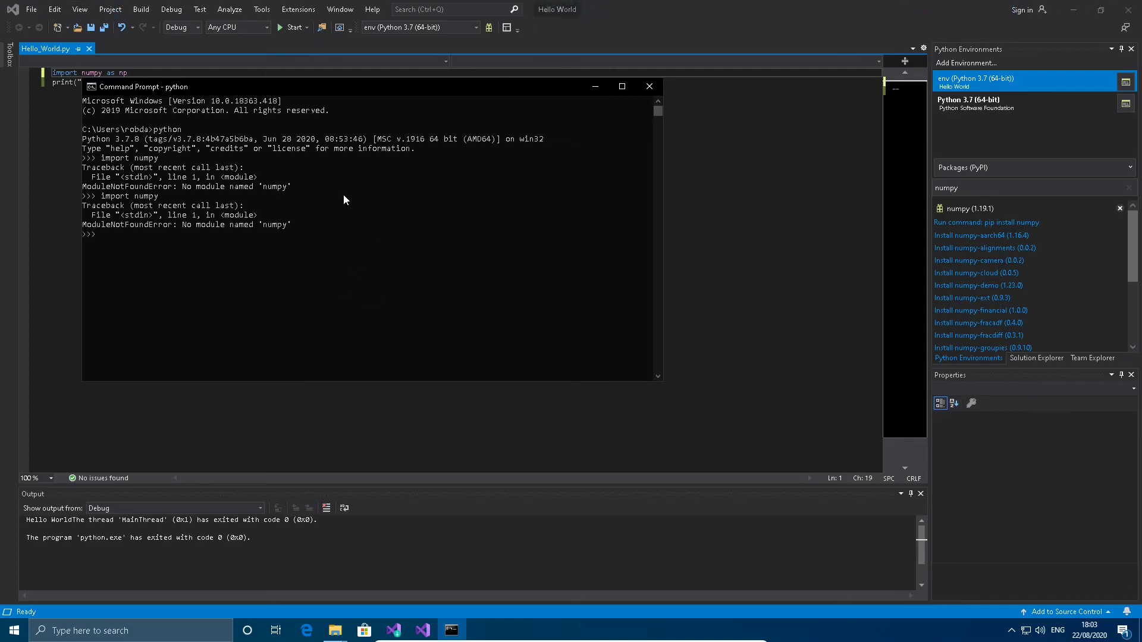
left_click(648, 87)
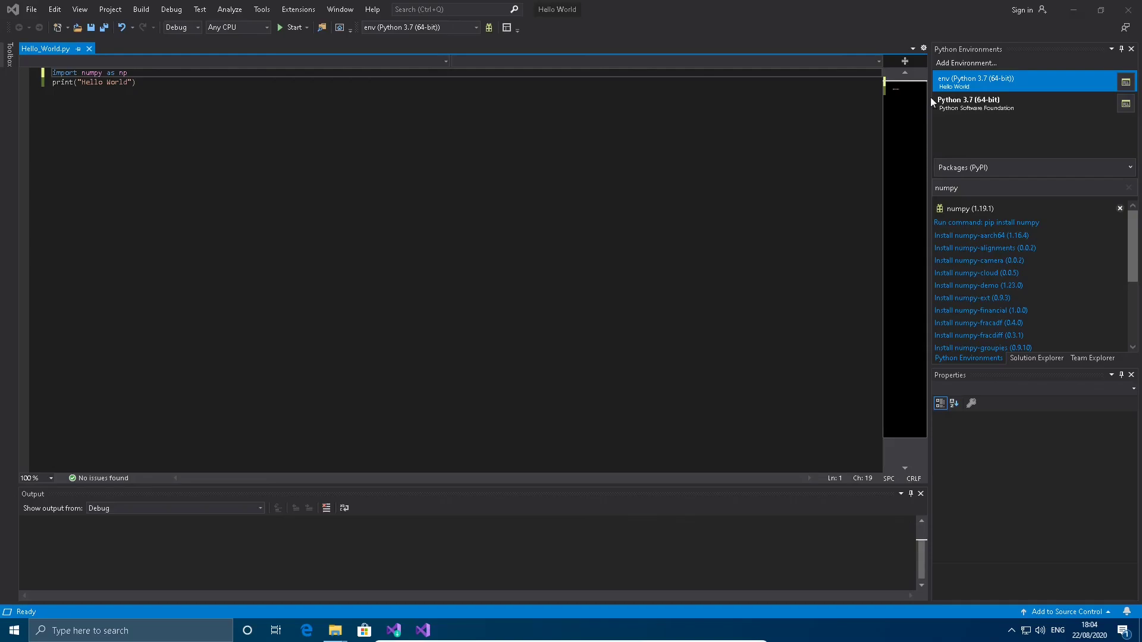
left_click(749, 234)
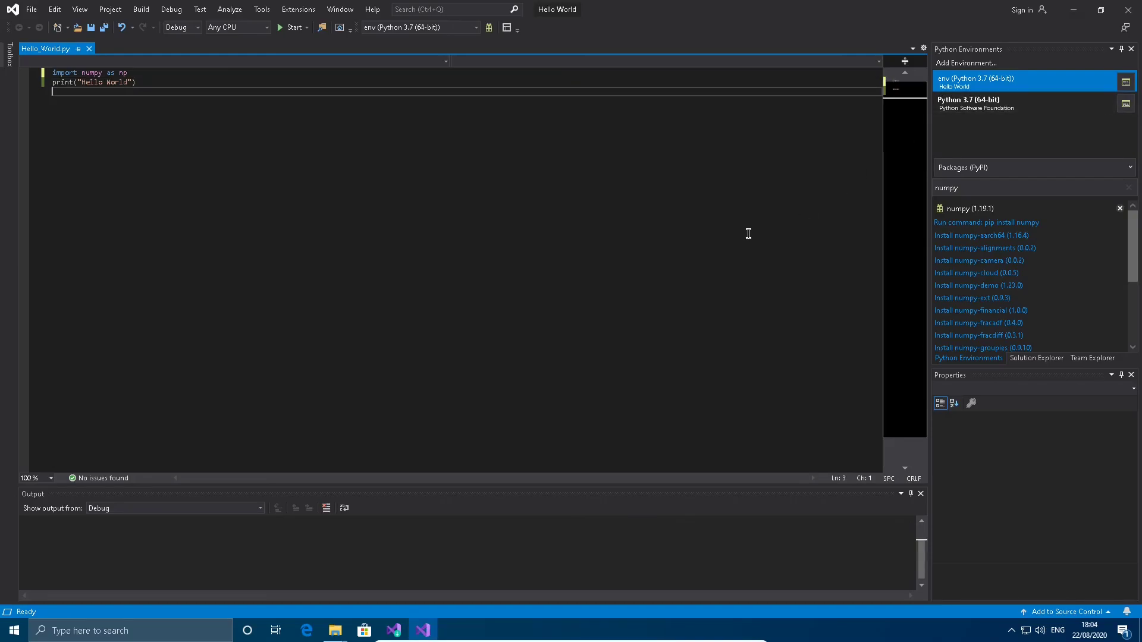